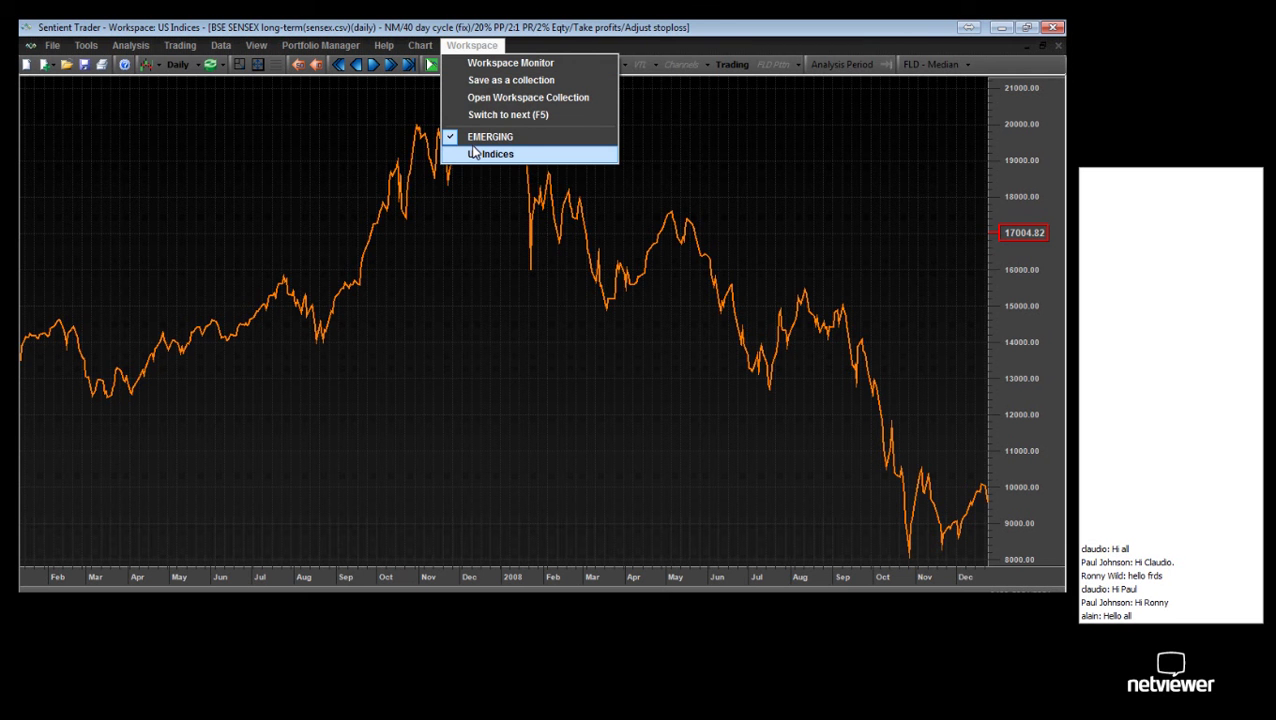
- Switch to the US Indices workspace and bring the 2007 to 2010 price period of the SIX YR AUGUST chart into view
click(490, 154)
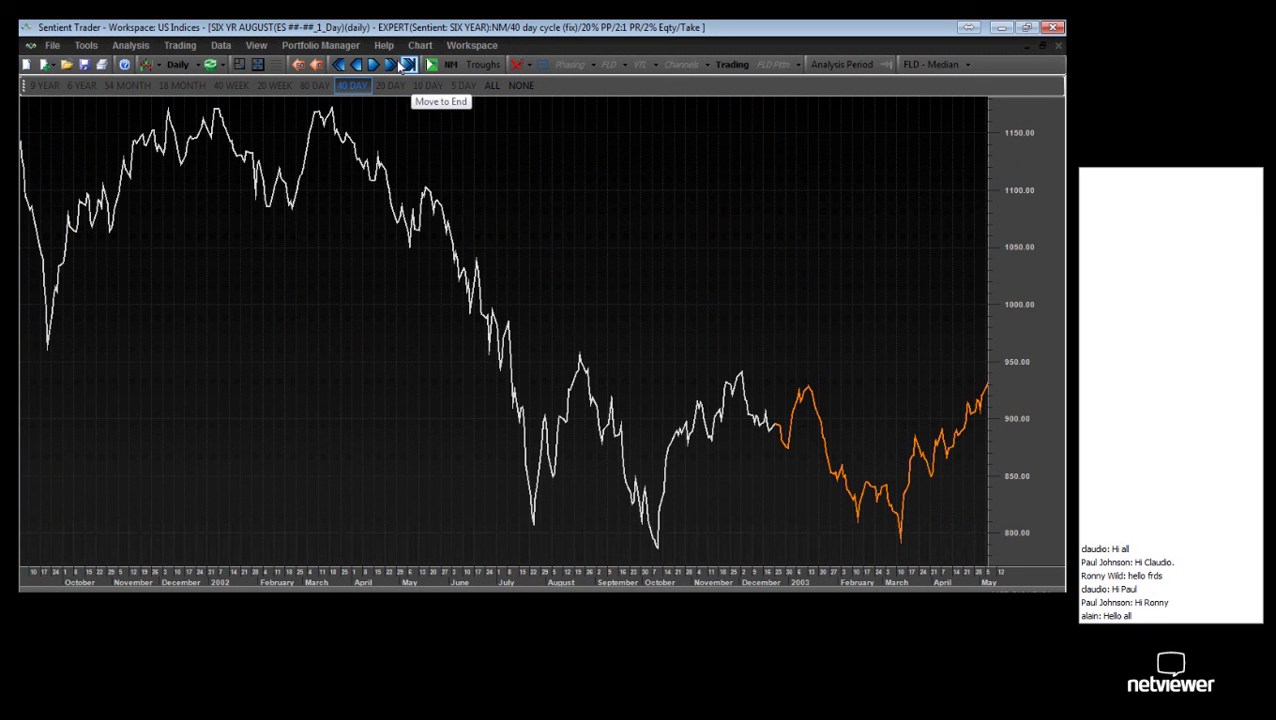
click(386, 64)
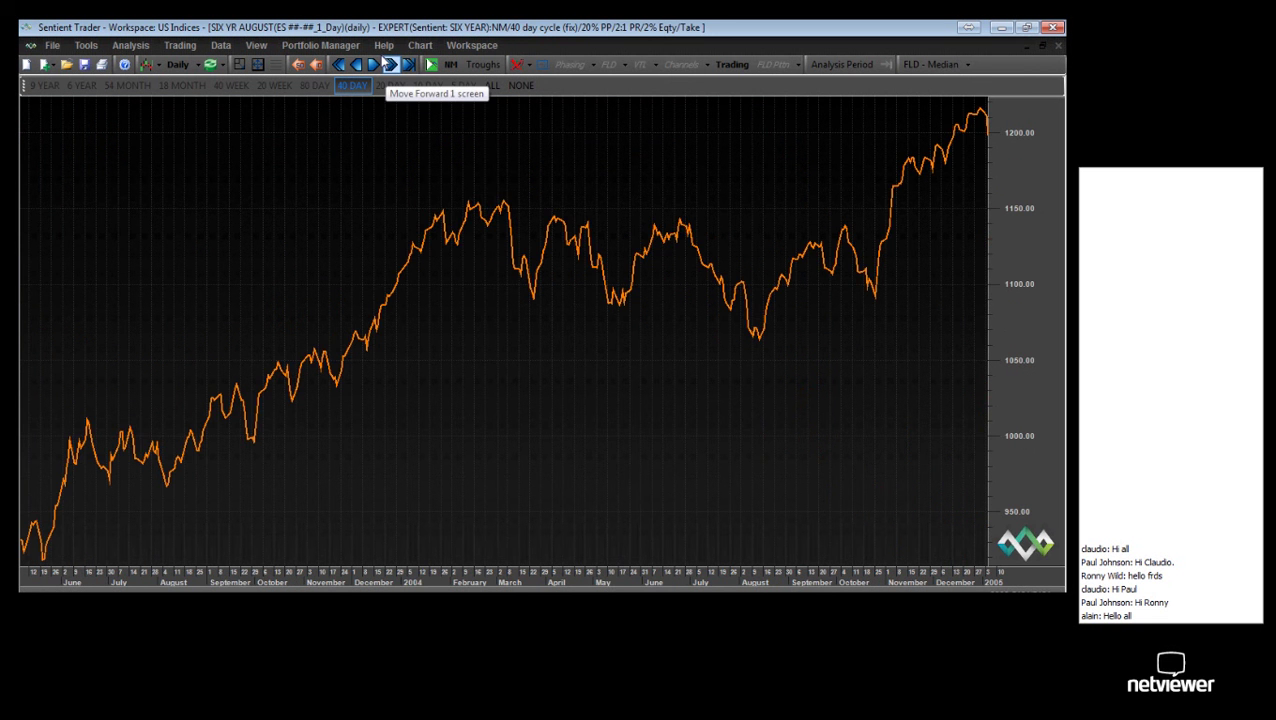
click(389, 64)
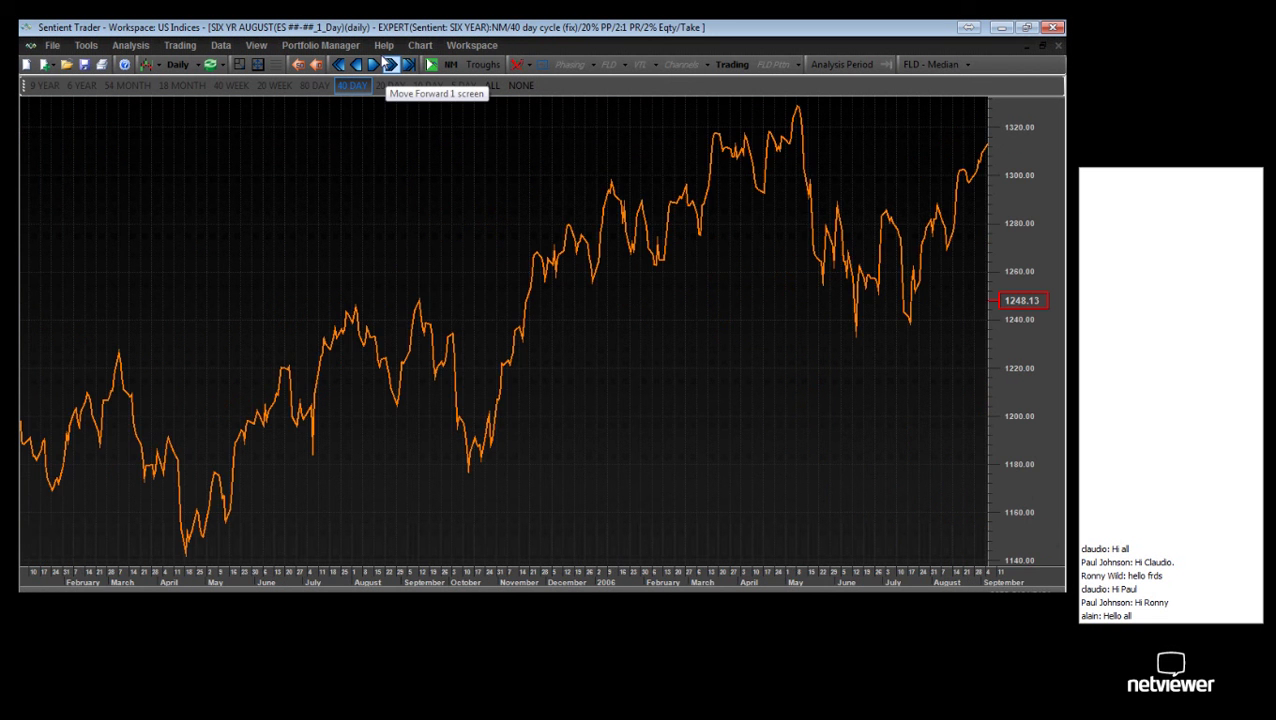
click(238, 64)
click(238, 64)
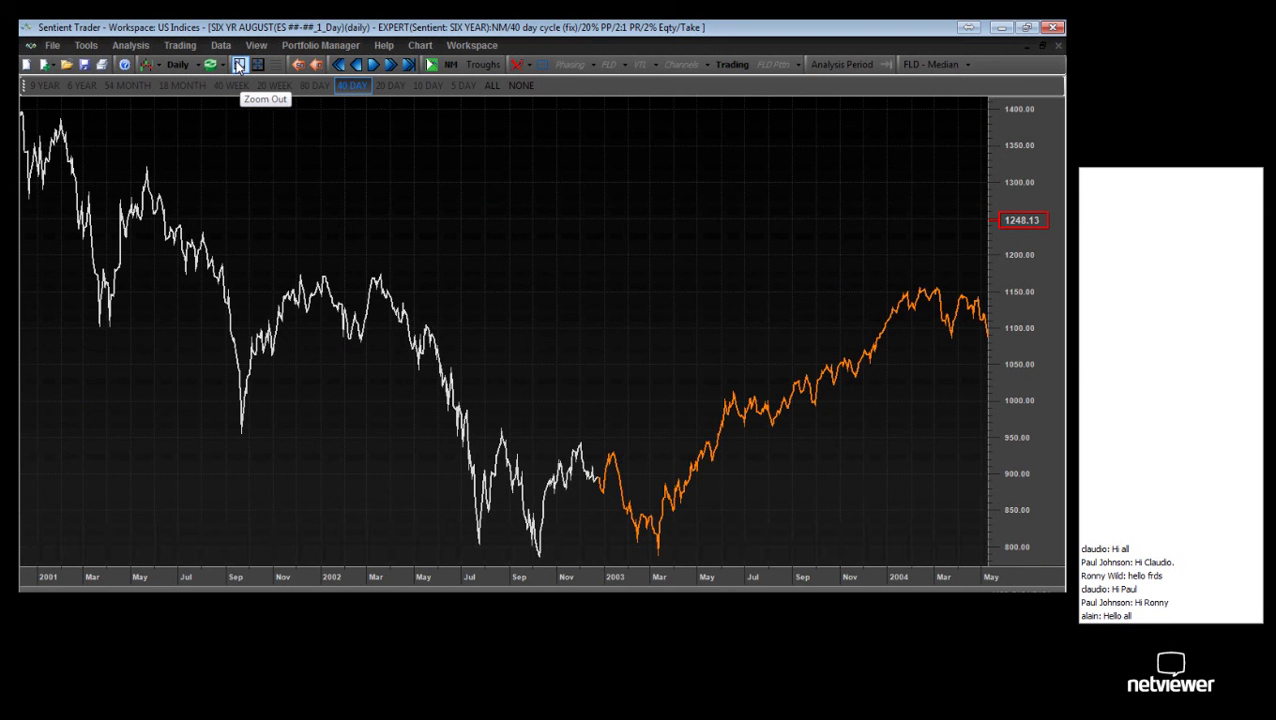
click(238, 64)
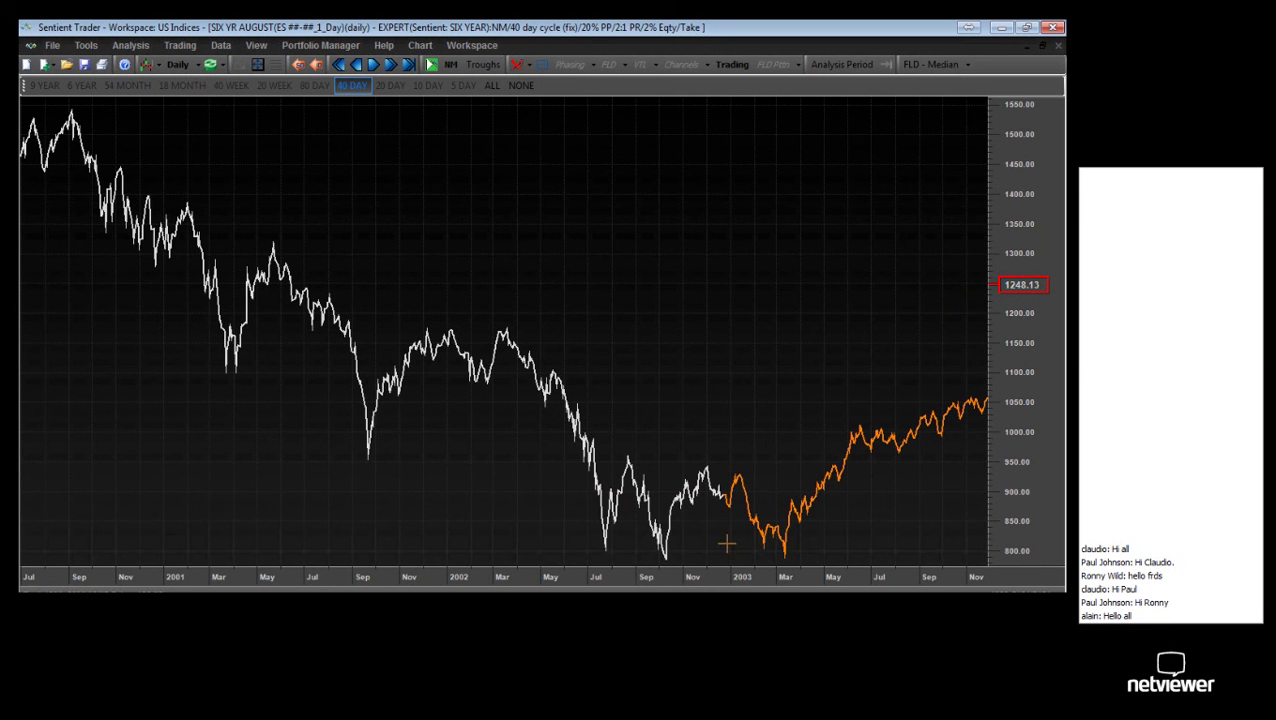
click(391, 64)
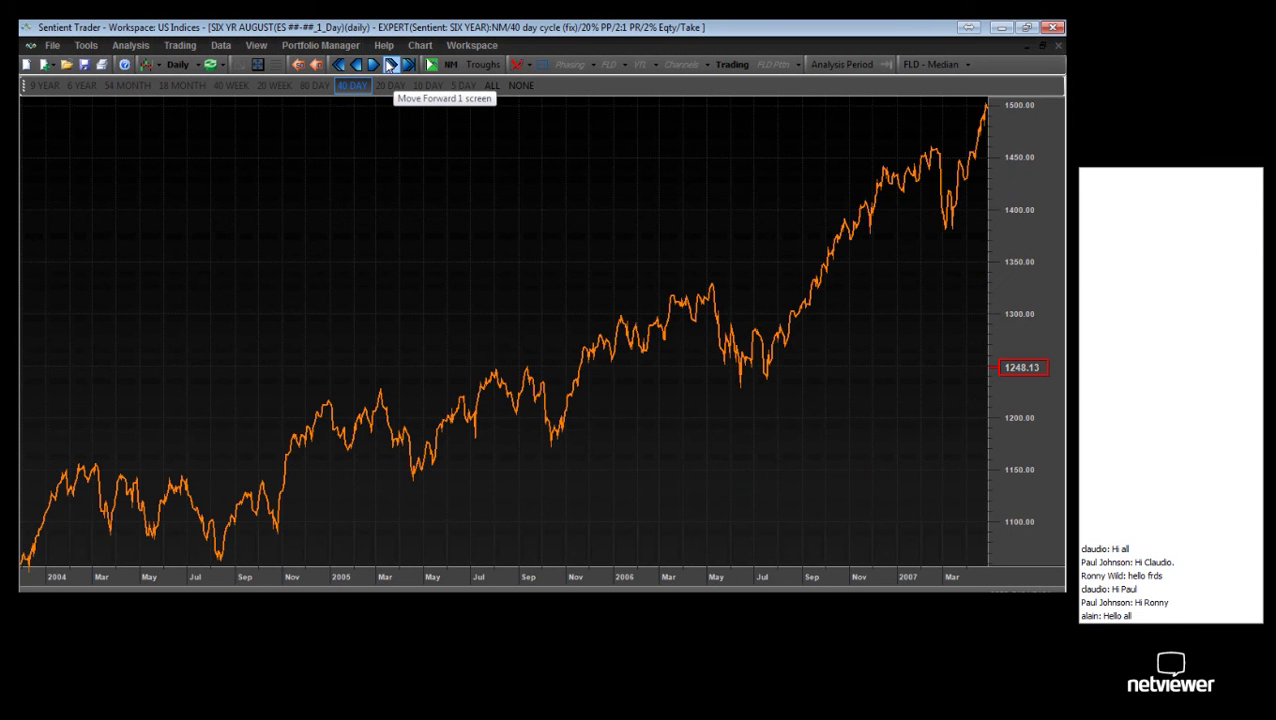
click(391, 64)
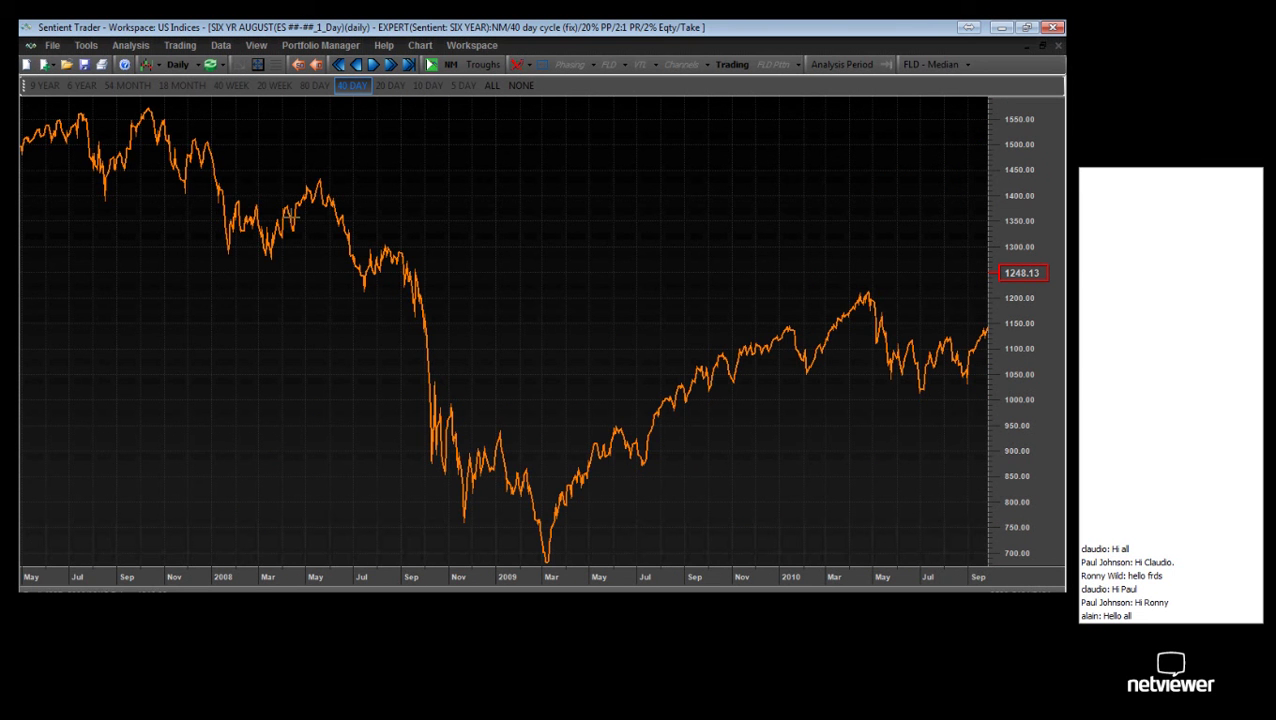
- Display the chart's full price history and zoom in on the 2007 to 2008 period
click(338, 64)
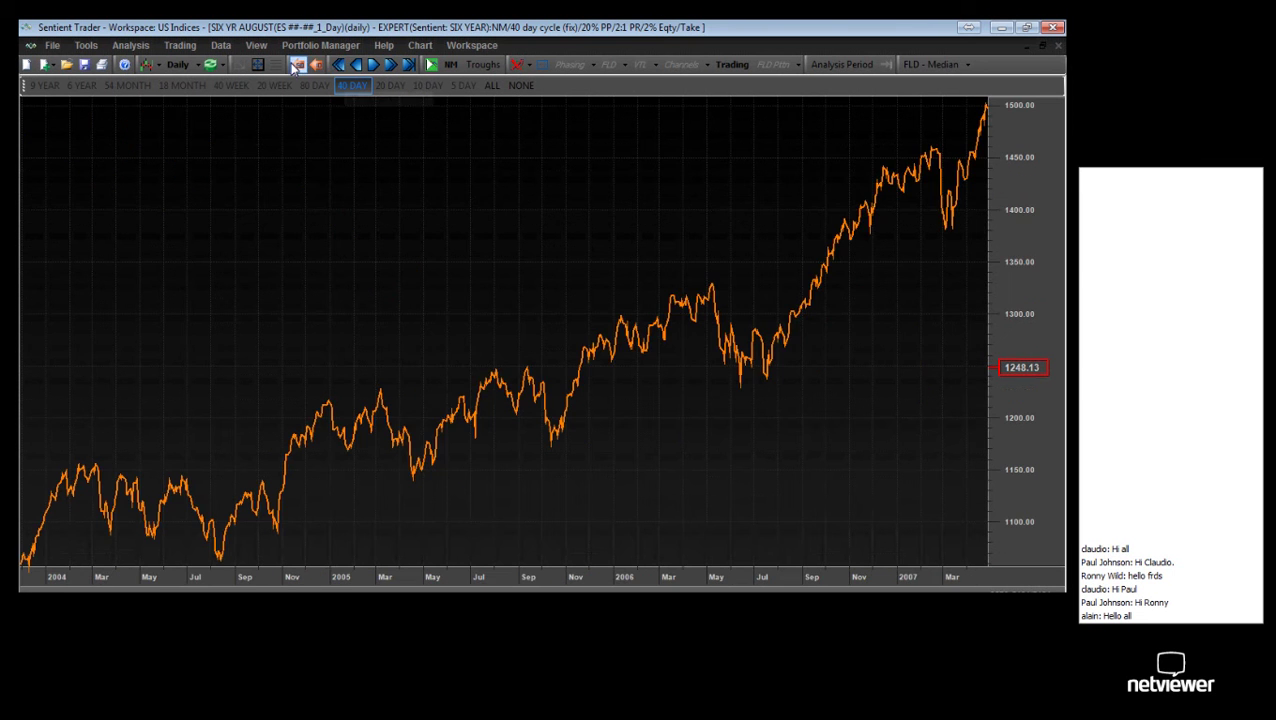
click(298, 64)
click(298, 64)
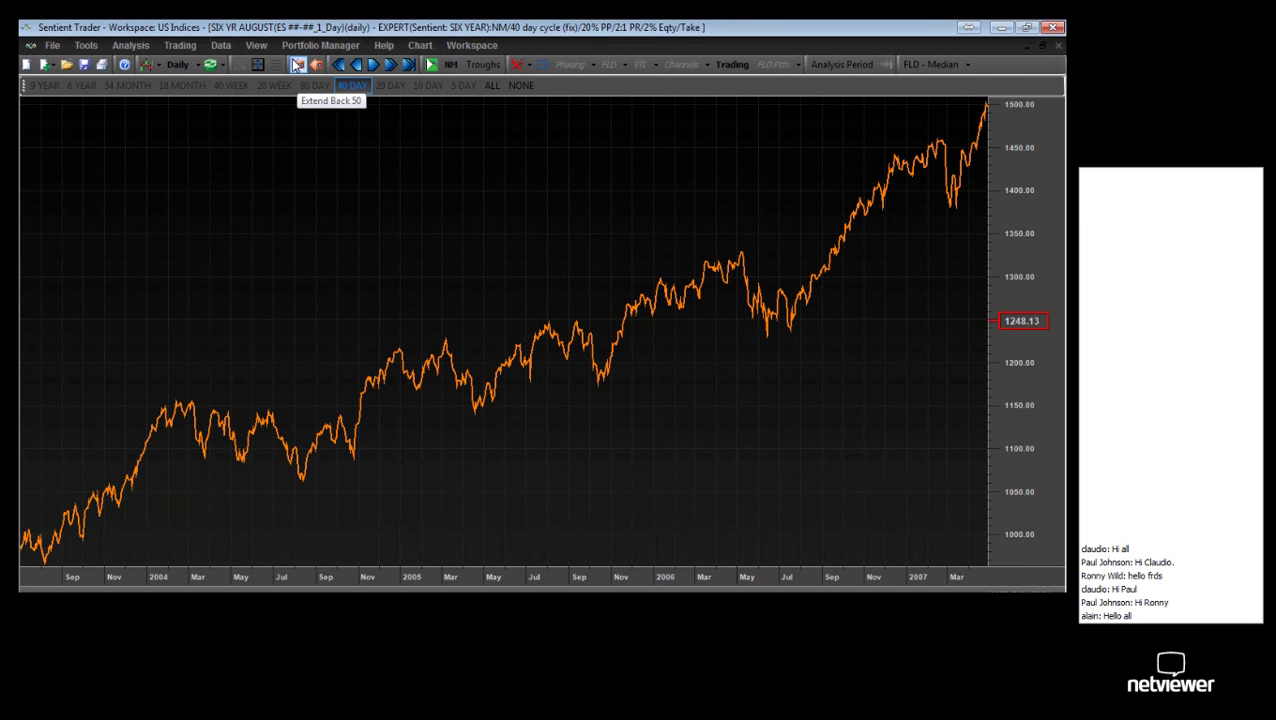
click(257, 64)
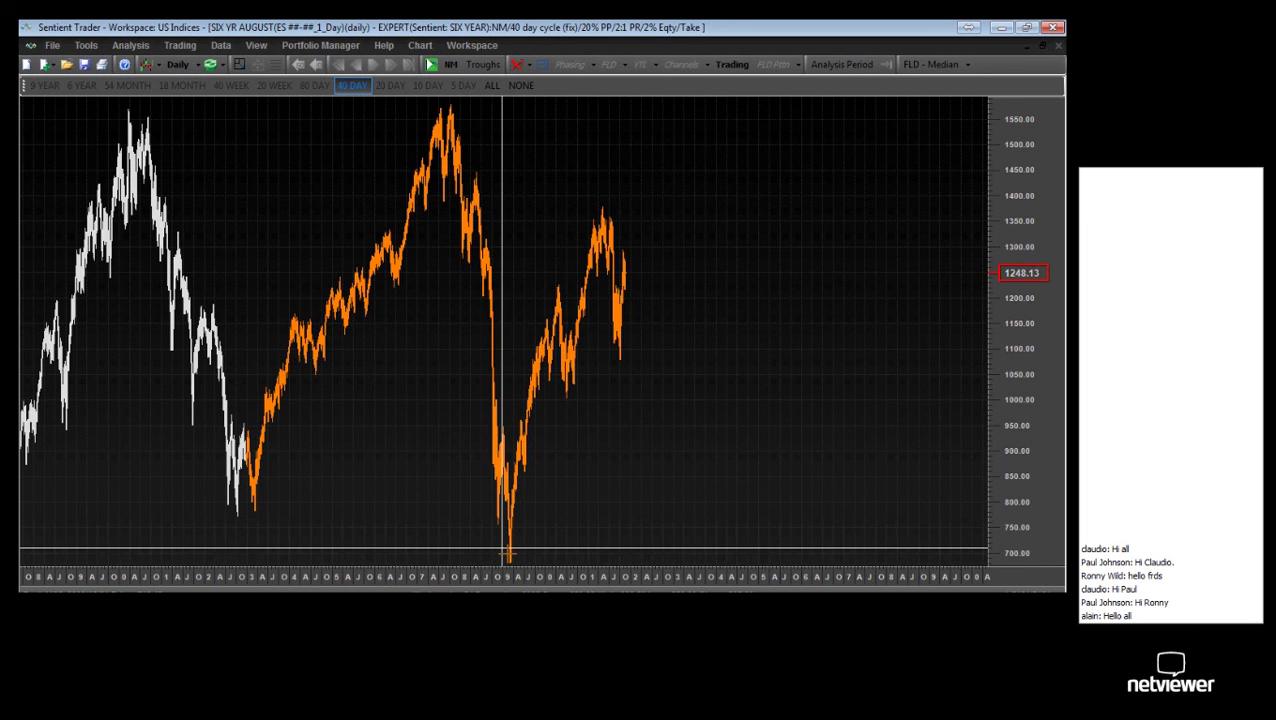
drag(356, 540, 541, 501)
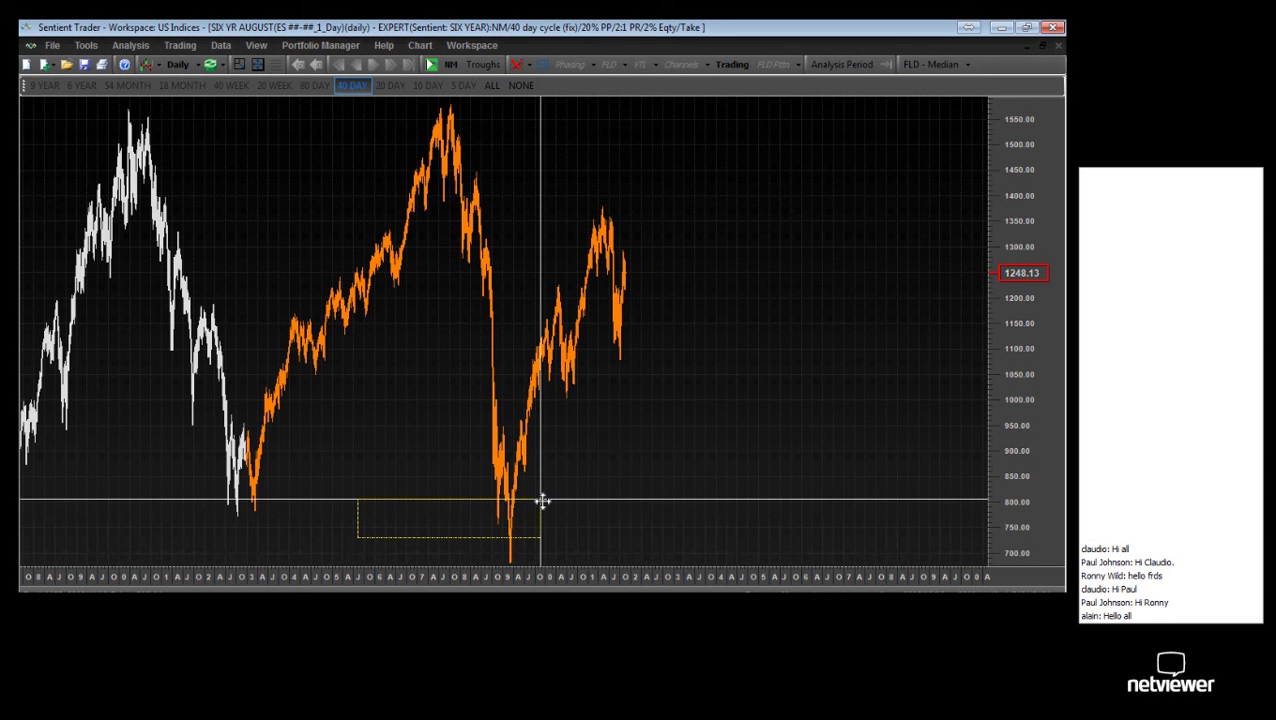
click(340, 557)
drag(741, 530, 790, 530)
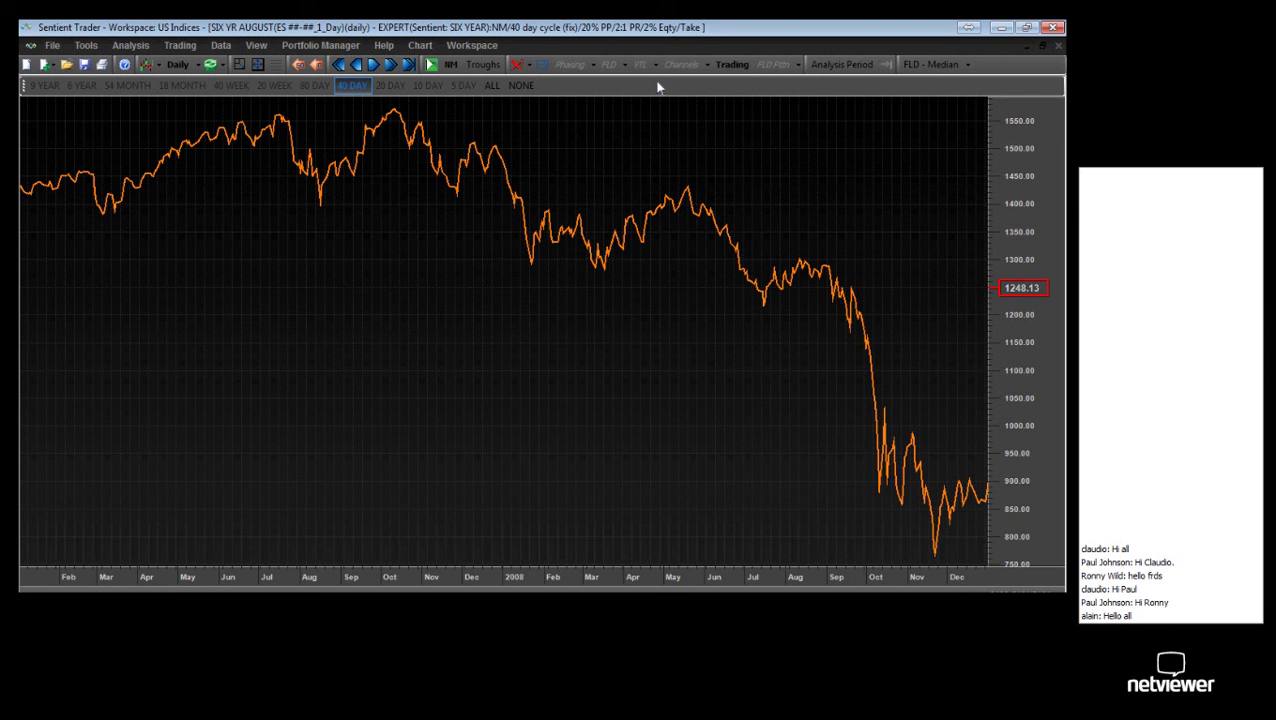
- Temporarily show the cycle phasing to examine the diamond stack at the August 2007 trough
click(564, 66)
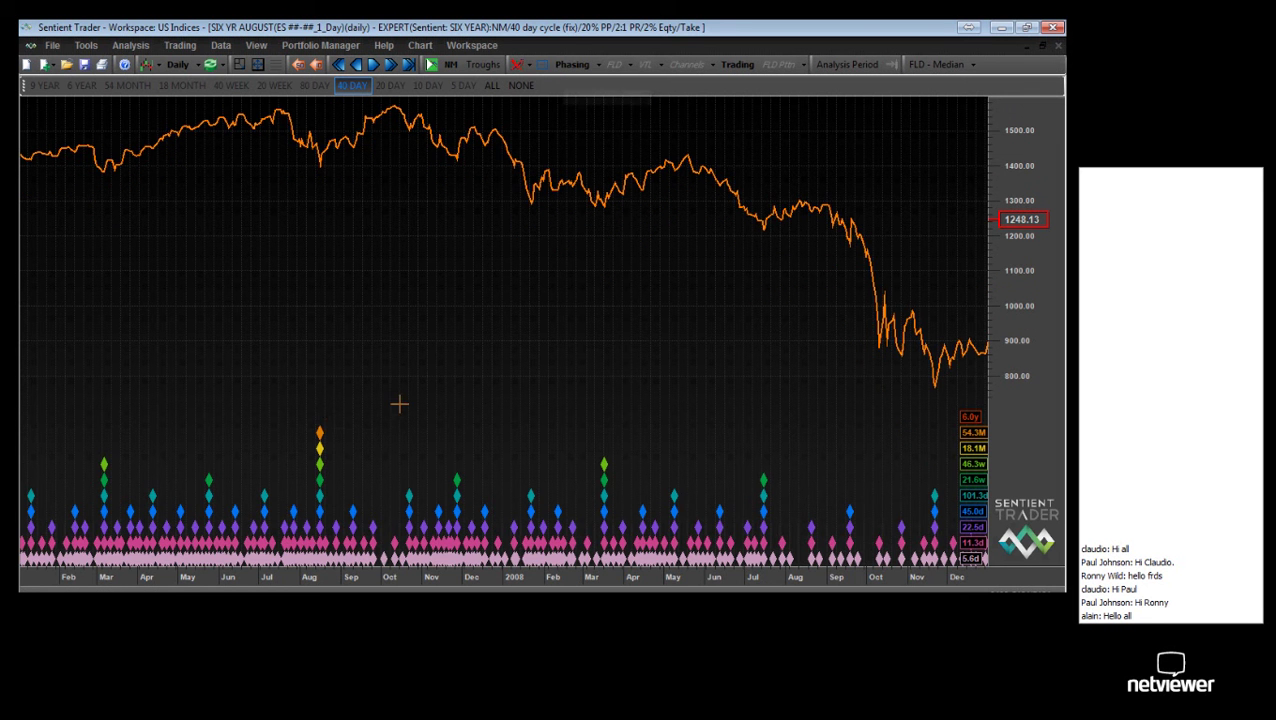
click(320, 427)
click(320, 427)
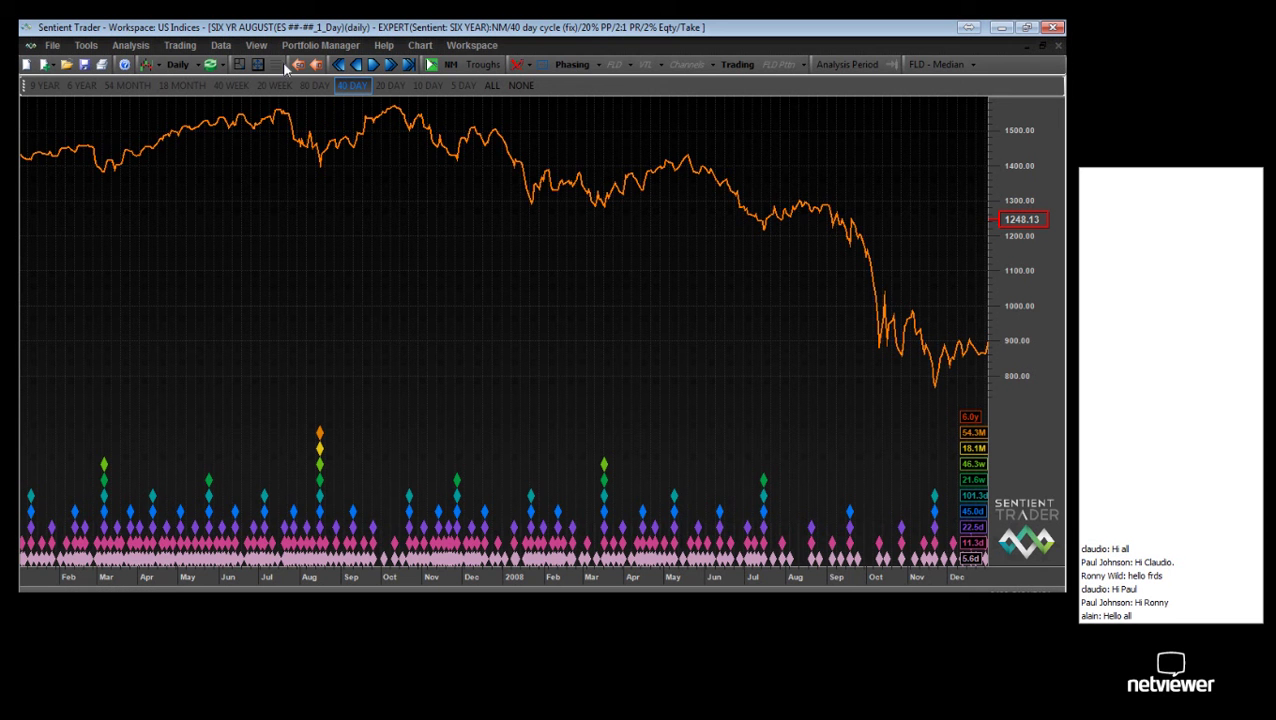
click(573, 65)
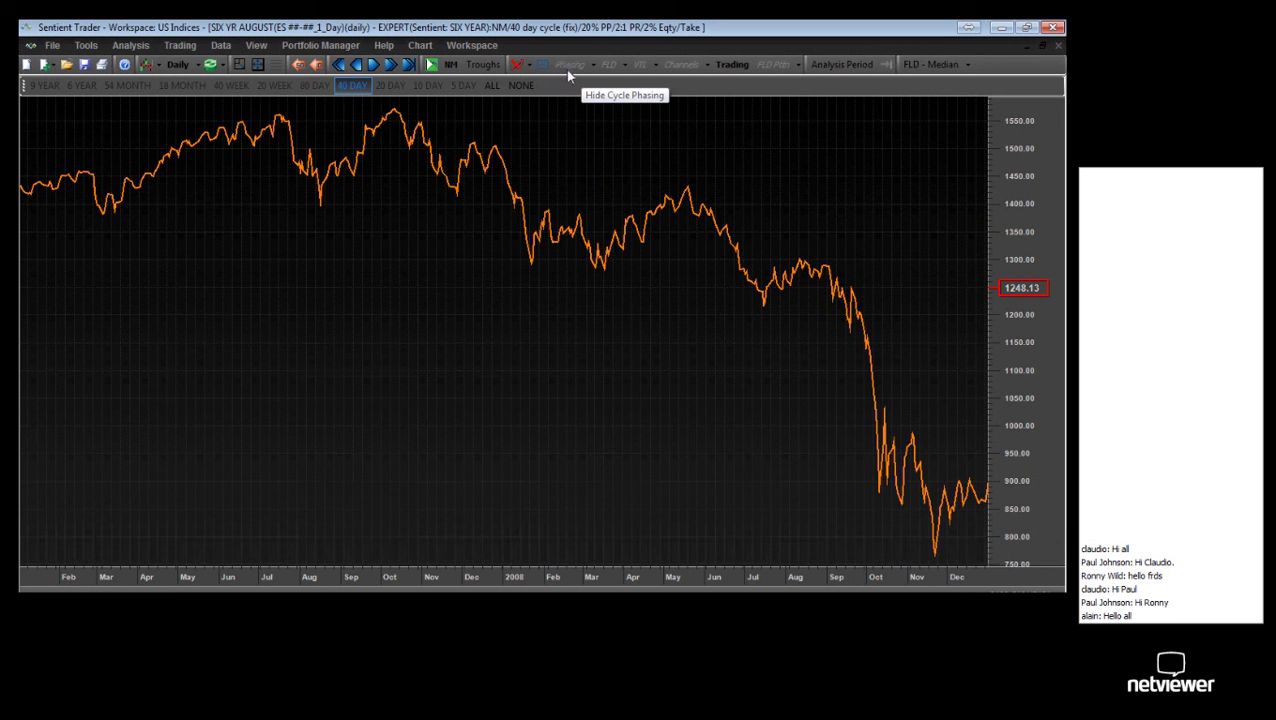
- Switch to the EMERGING workspace and open the BSE SENSEX long-term chart at its August 2007 trough
click(465, 47)
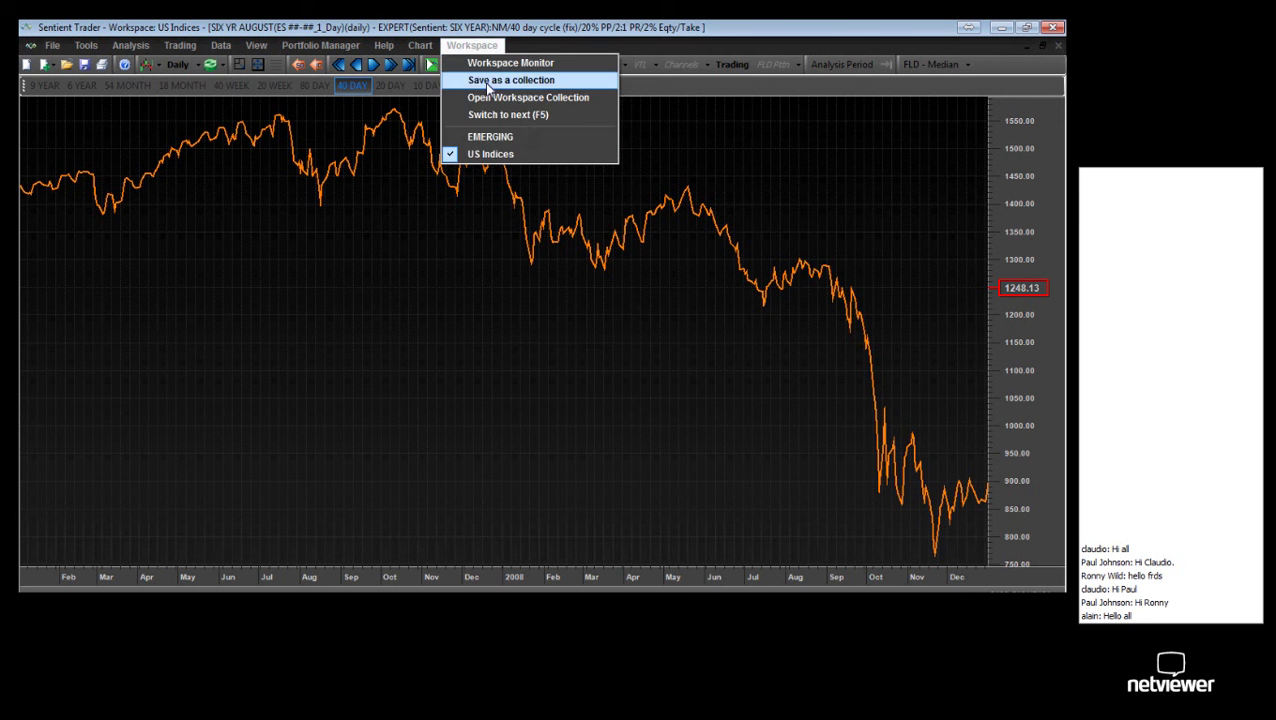
click(484, 134)
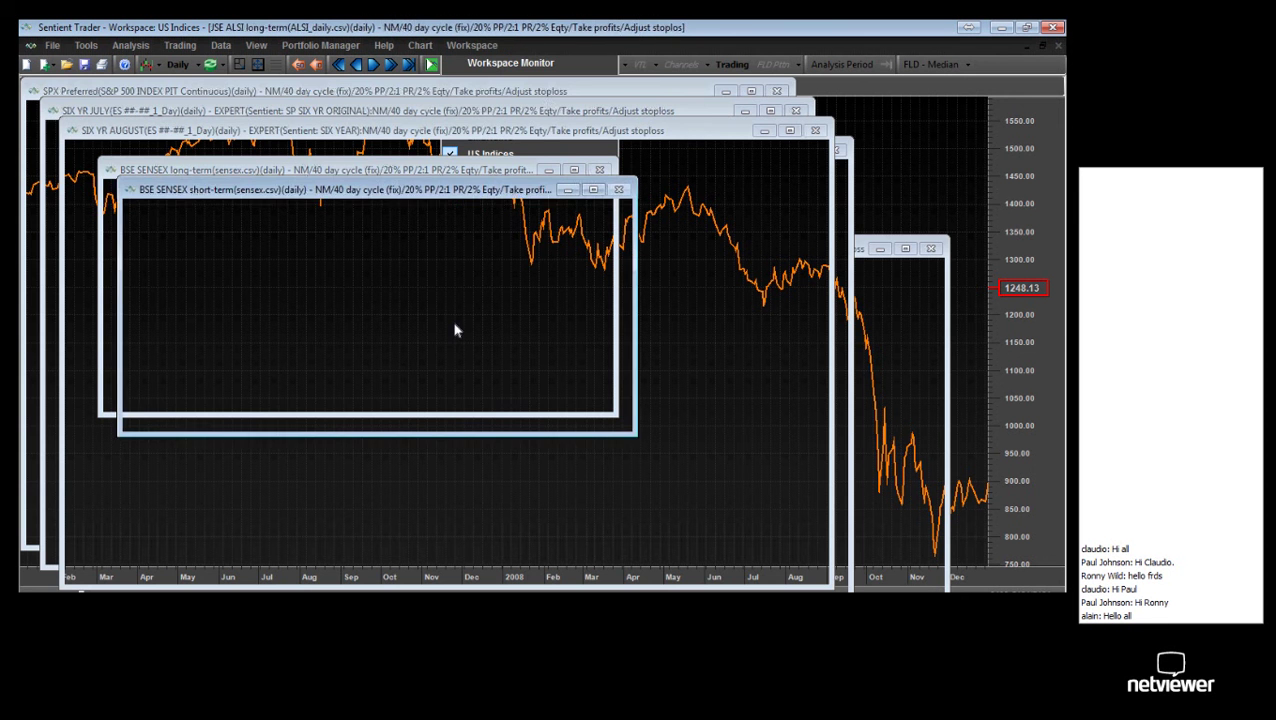
click(420, 46)
click(455, 137)
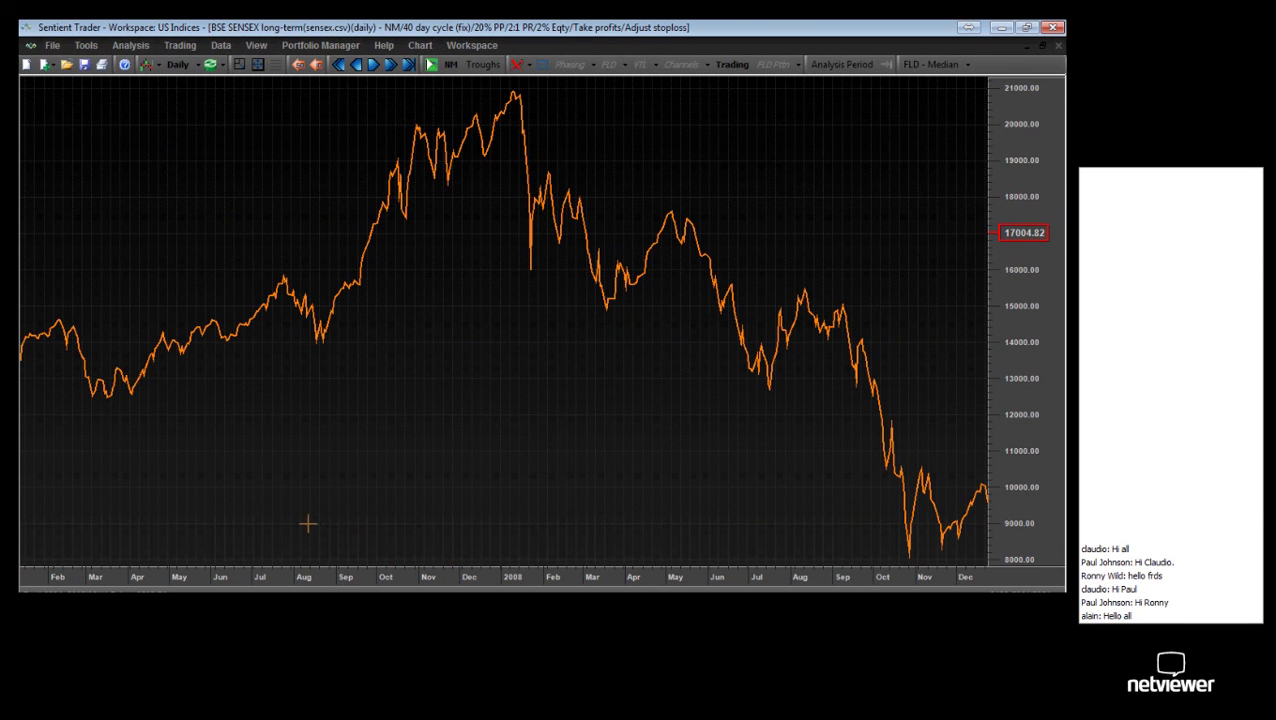
click(315, 524)
click(322, 522)
- Show the full price history of the JSE ALSI long-term chart and set its compression to weekly
click(420, 44)
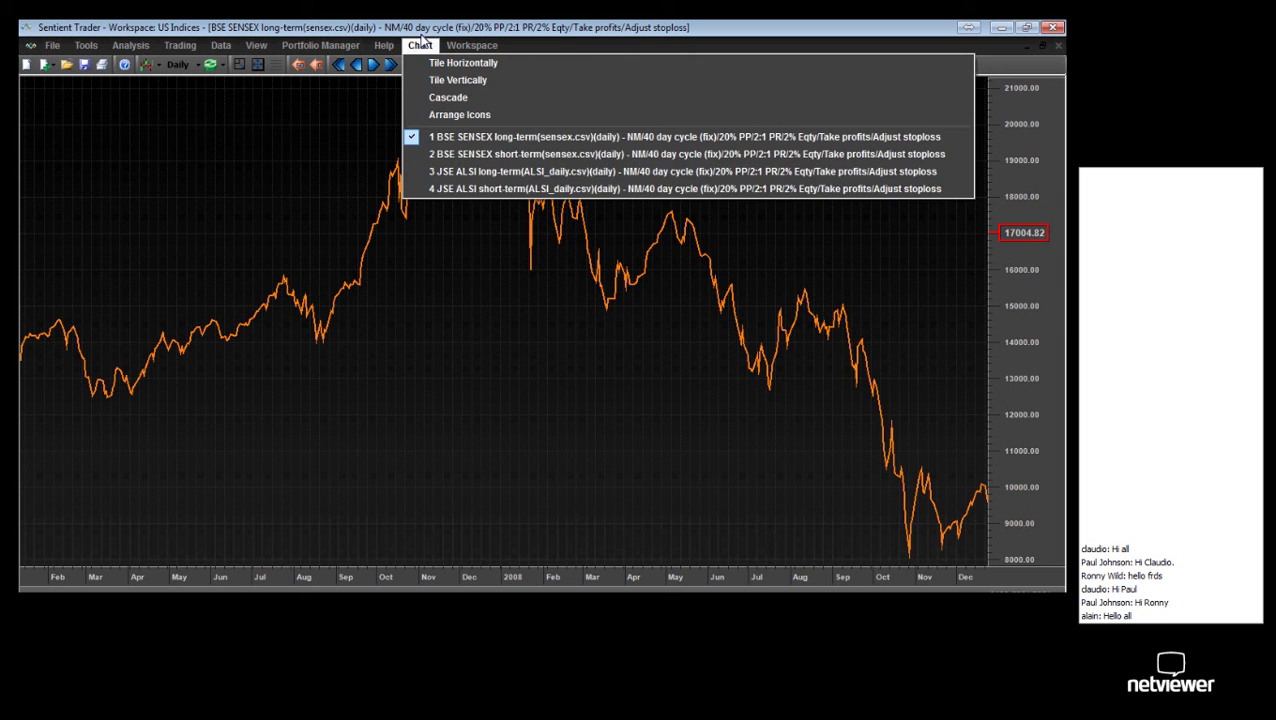
click(467, 153)
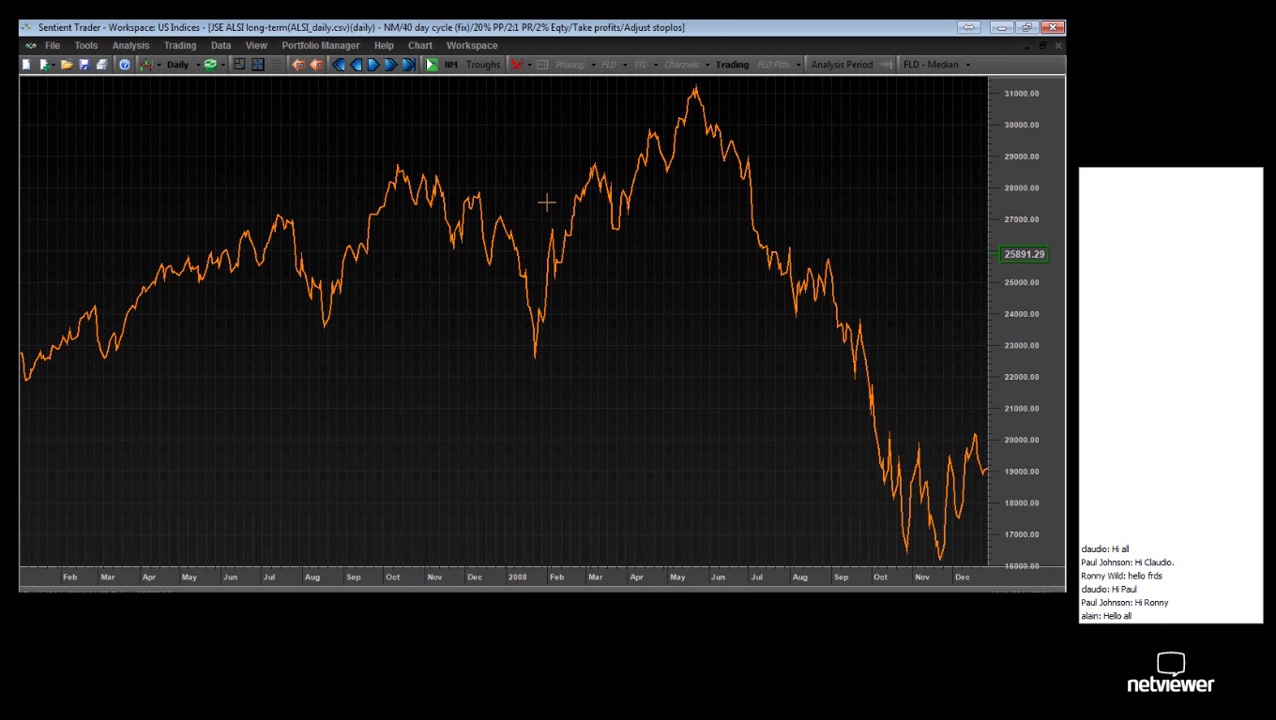
click(257, 66)
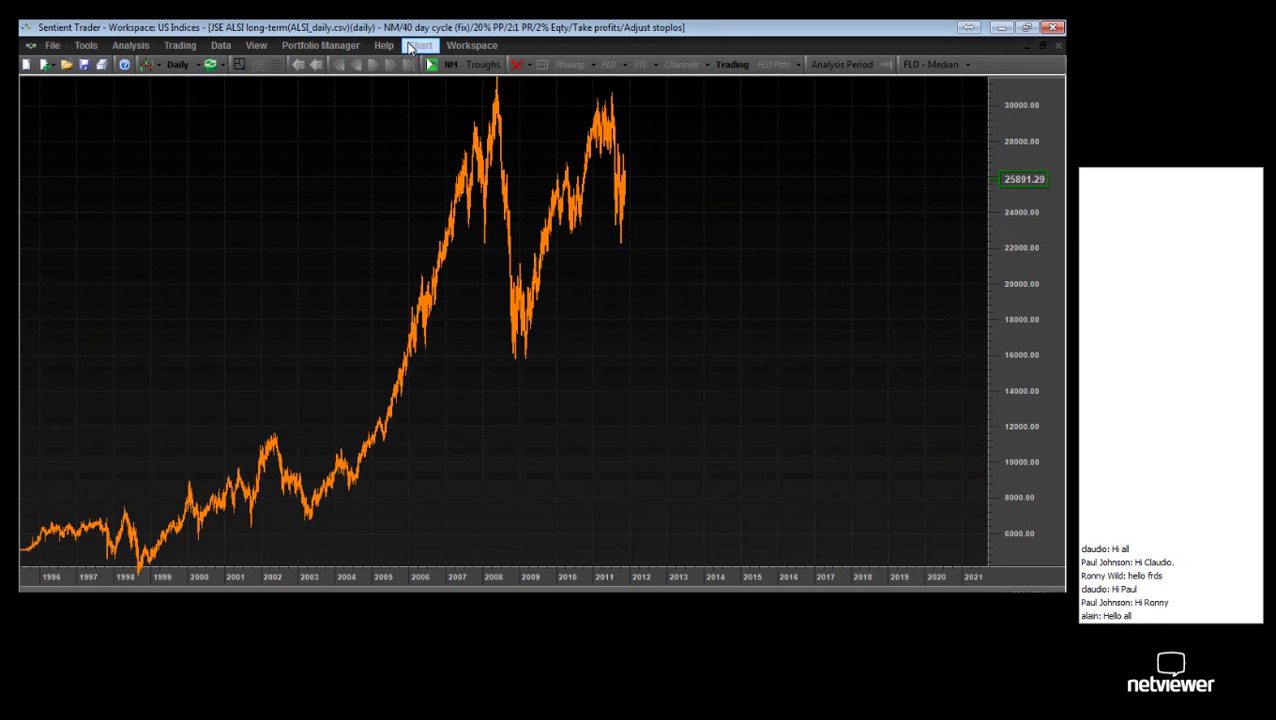
click(172, 64)
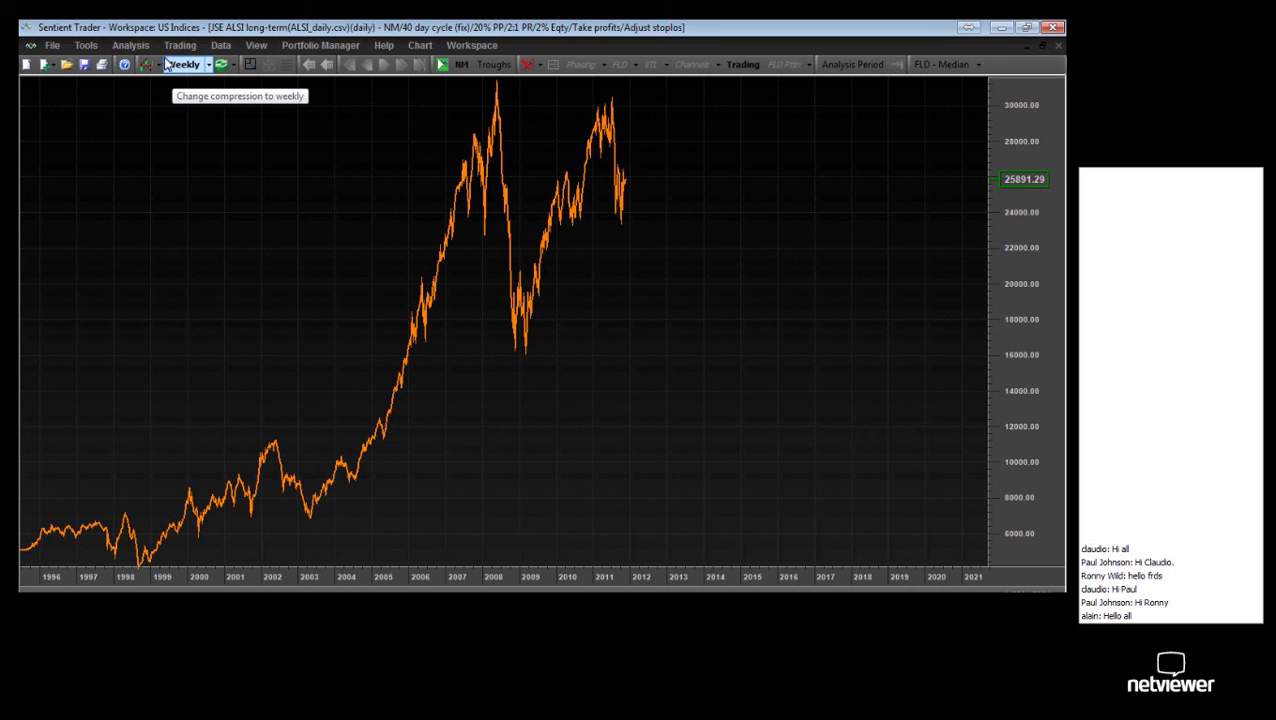
- Set the BSE SENSEX long-term chart to weekly compression and fit its 1997 to 2012 price history to the chart area
click(420, 45)
click(444, 136)
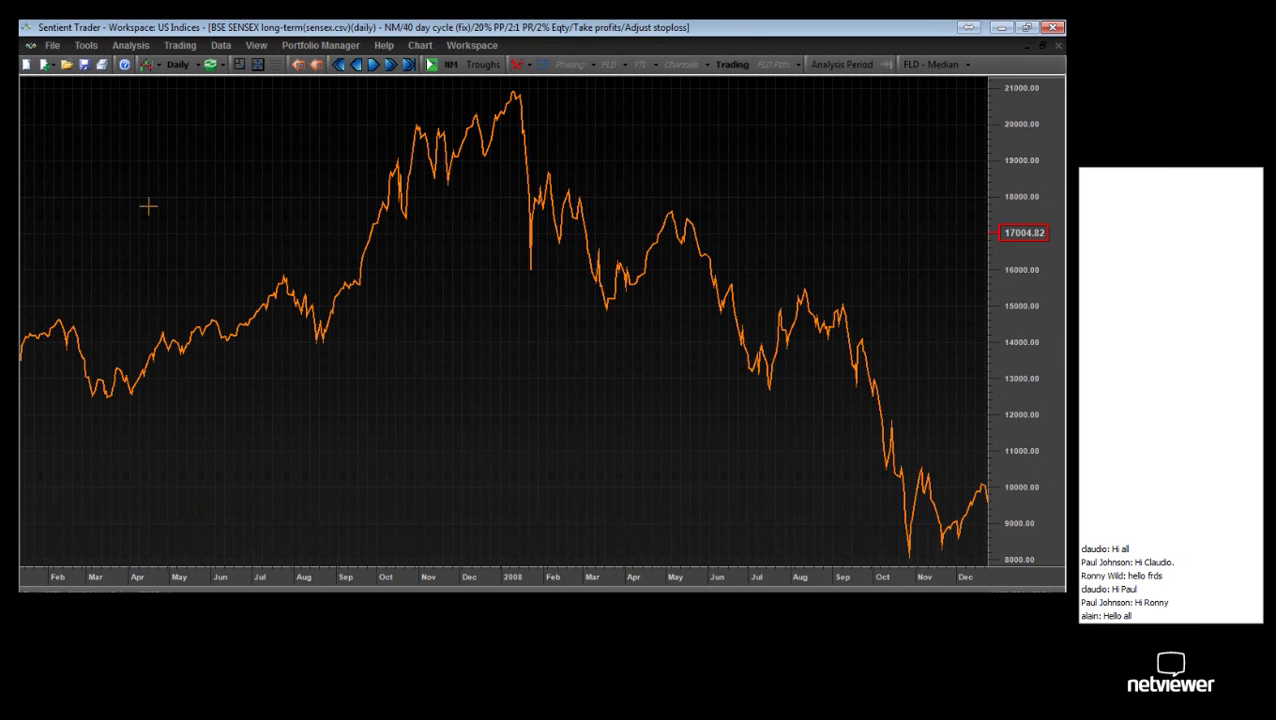
click(257, 65)
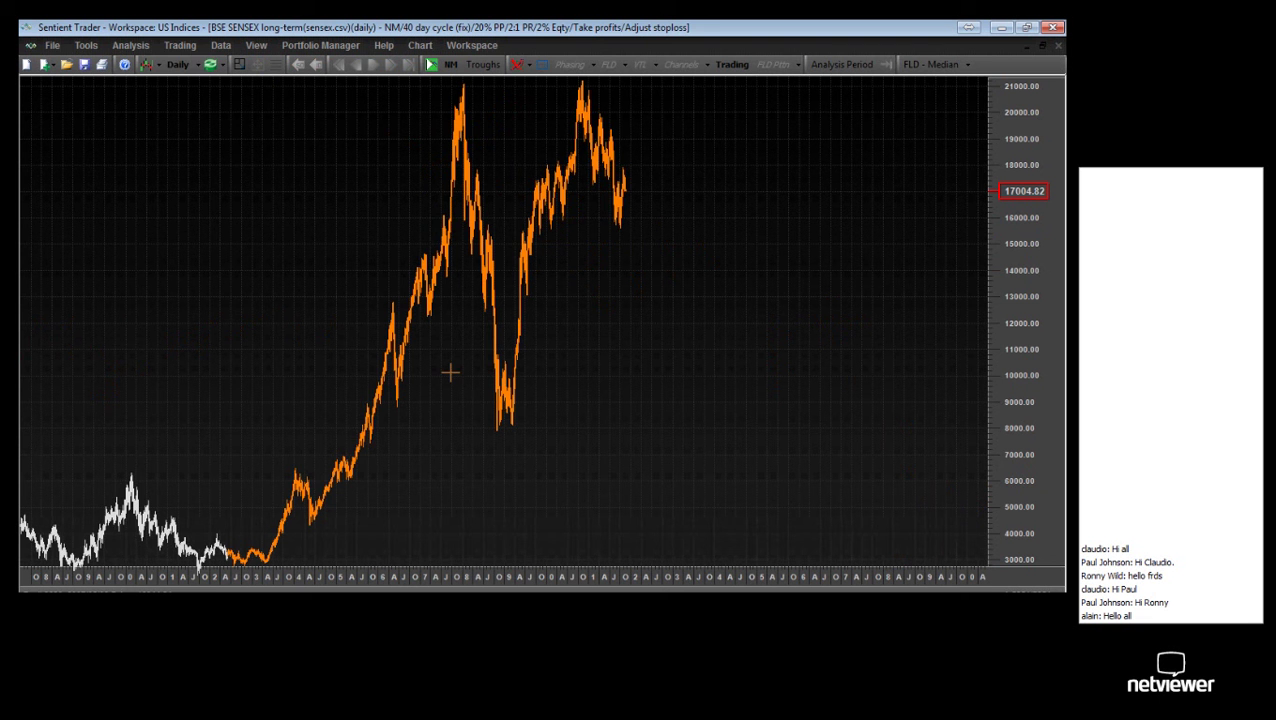
click(174, 64)
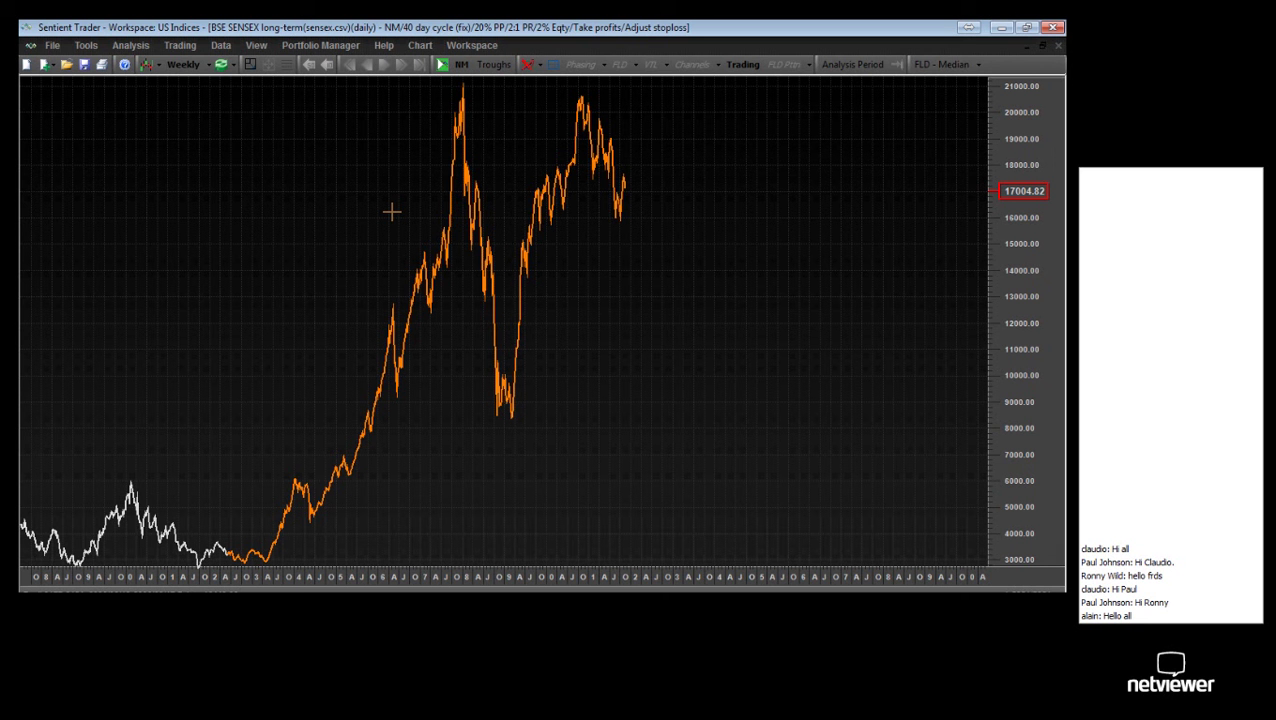
drag(675, 200, 26, 413)
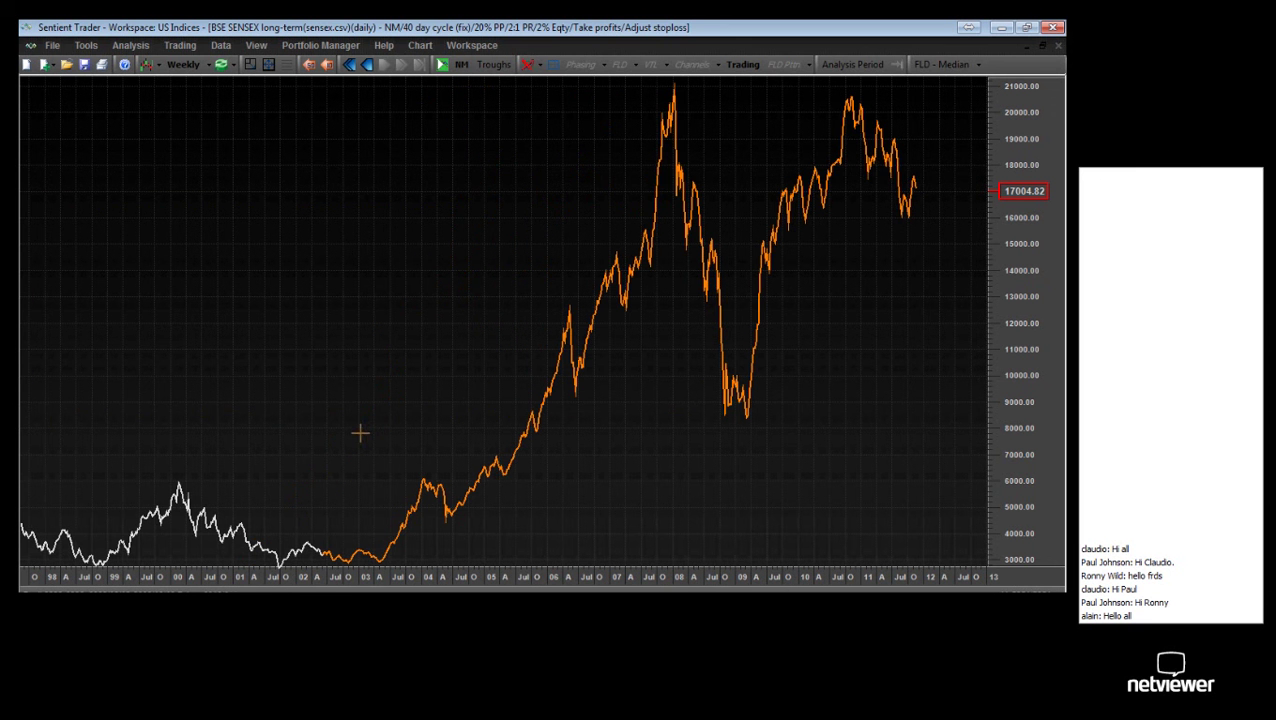
- Switch to the JSE ALSI long-term chart and enlarge its 1995 to 2012 price history
click(413, 45)
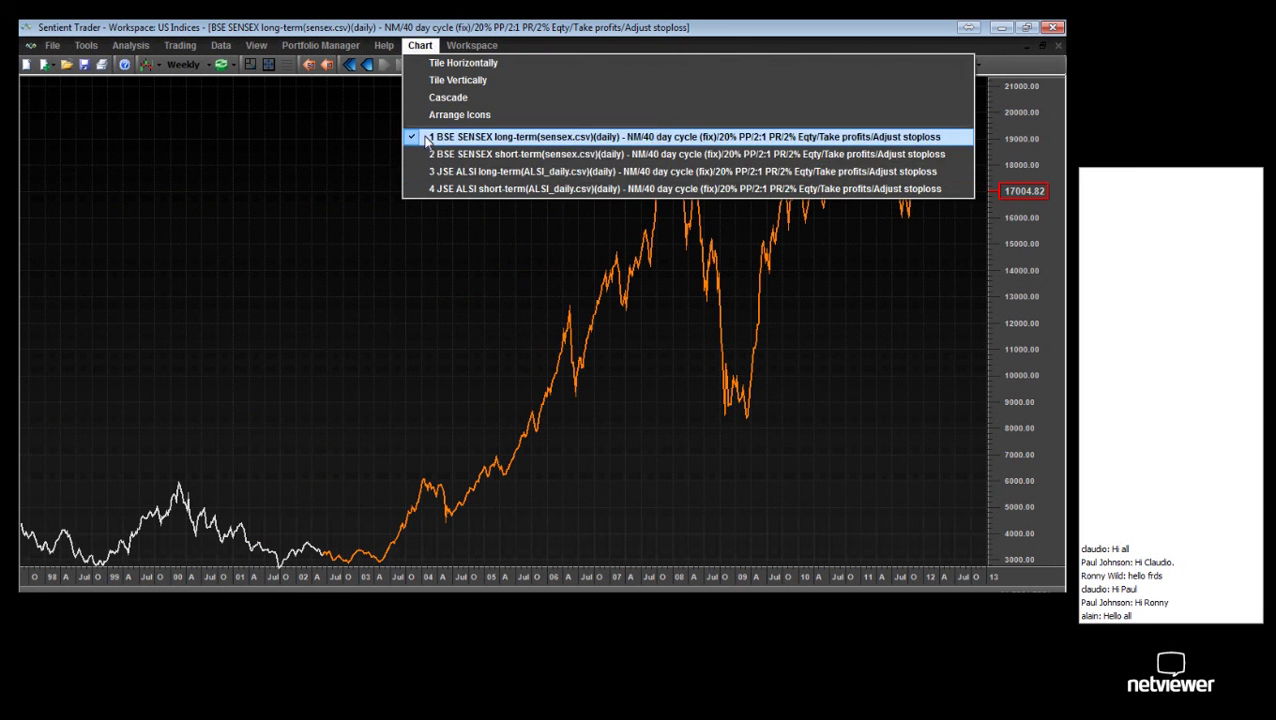
click(432, 171)
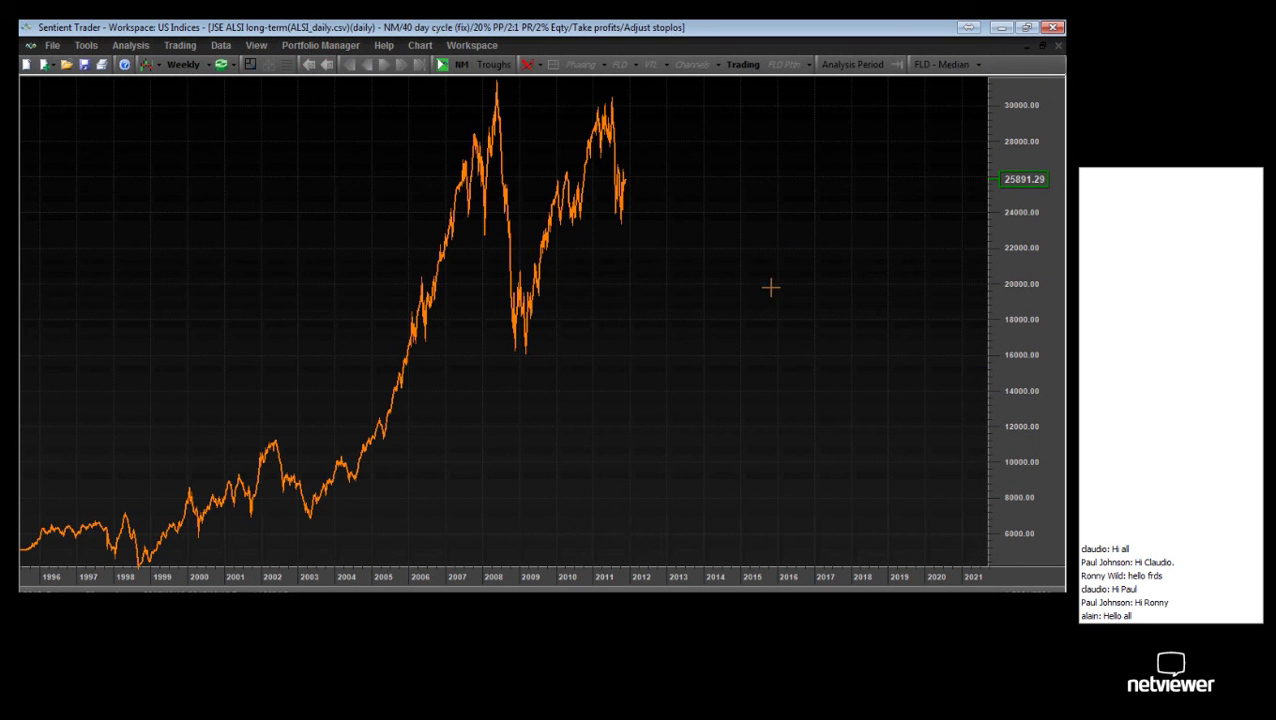
drag(650, 187, 28, 487)
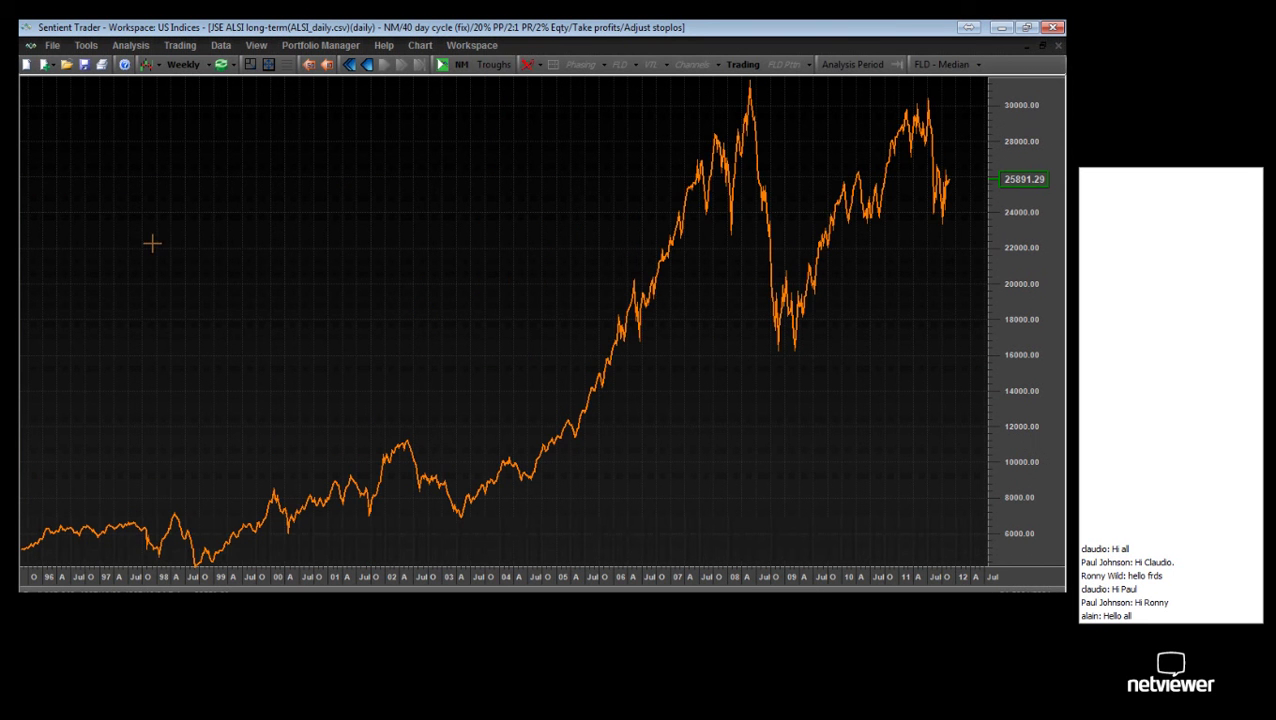
- Return to the BSE SENSEX long-term chart and zoom in on the 2007 to 2008 period
click(409, 47)
click(445, 136)
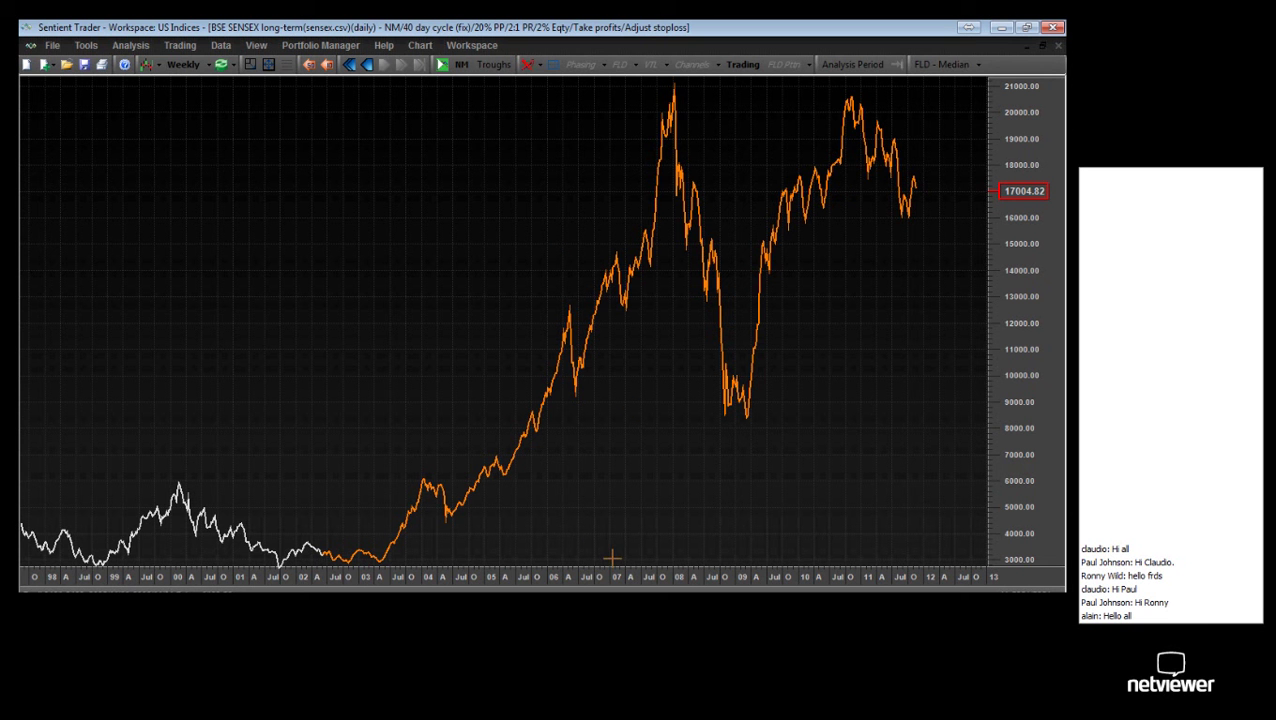
drag(610, 546, 737, 529)
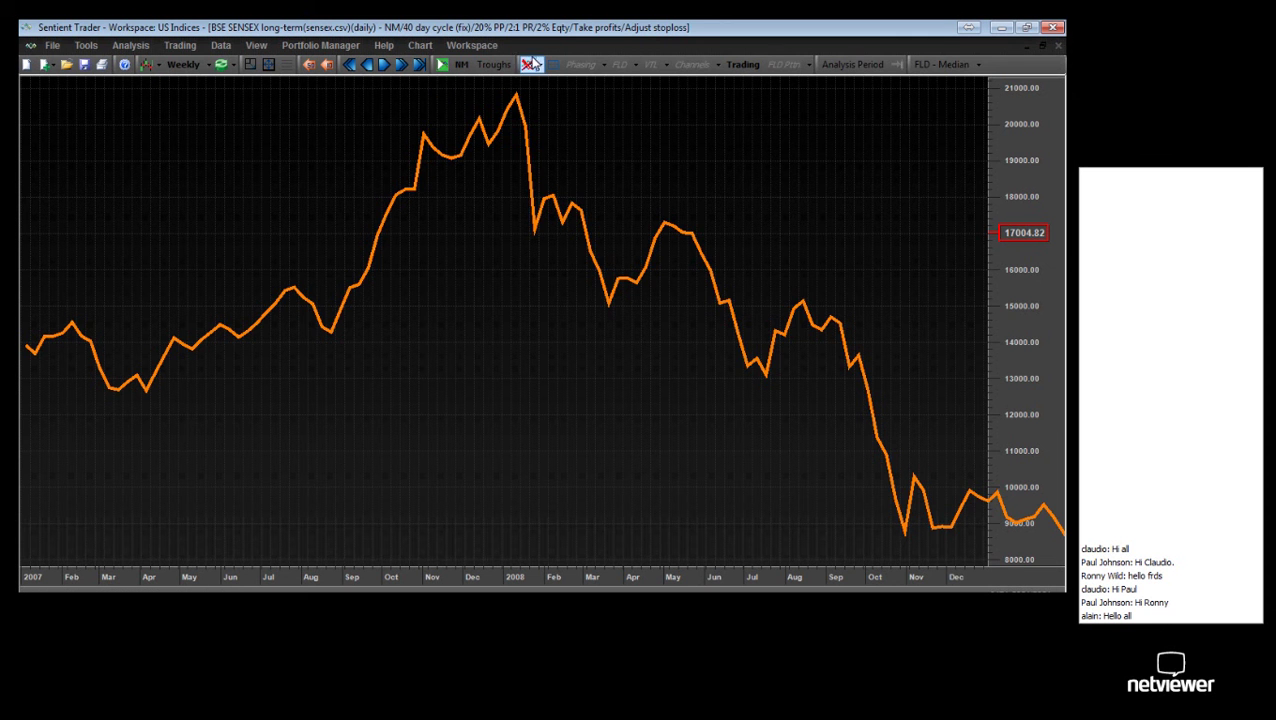
- Show the cycle phasing on the BSE SENSEX long-term chart as diamonds only, with the semi-circles turned off
click(582, 66)
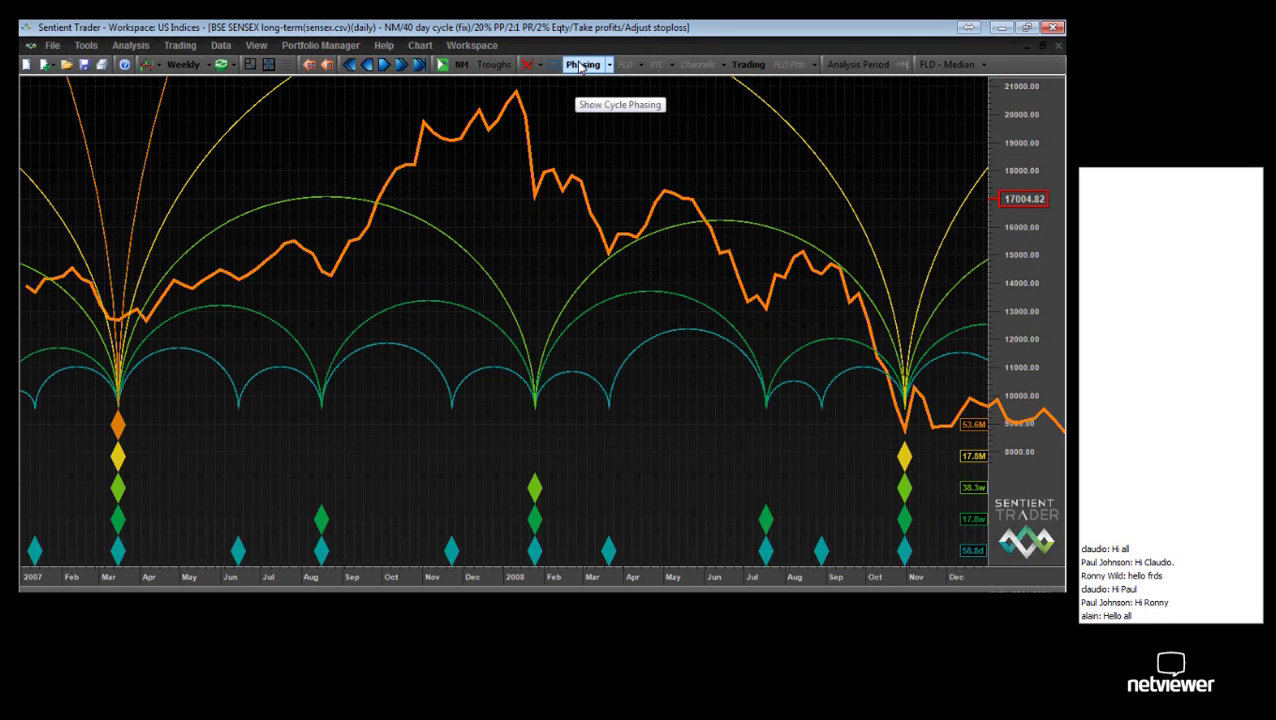
click(606, 65)
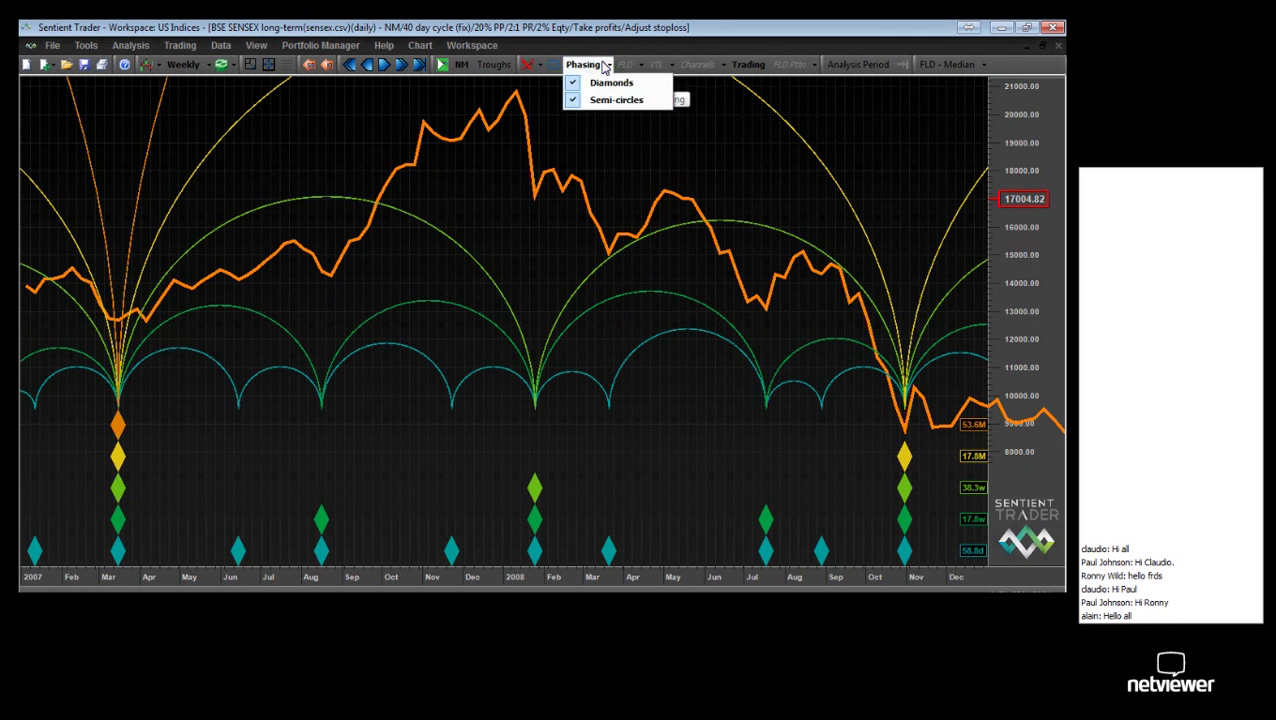
click(614, 100)
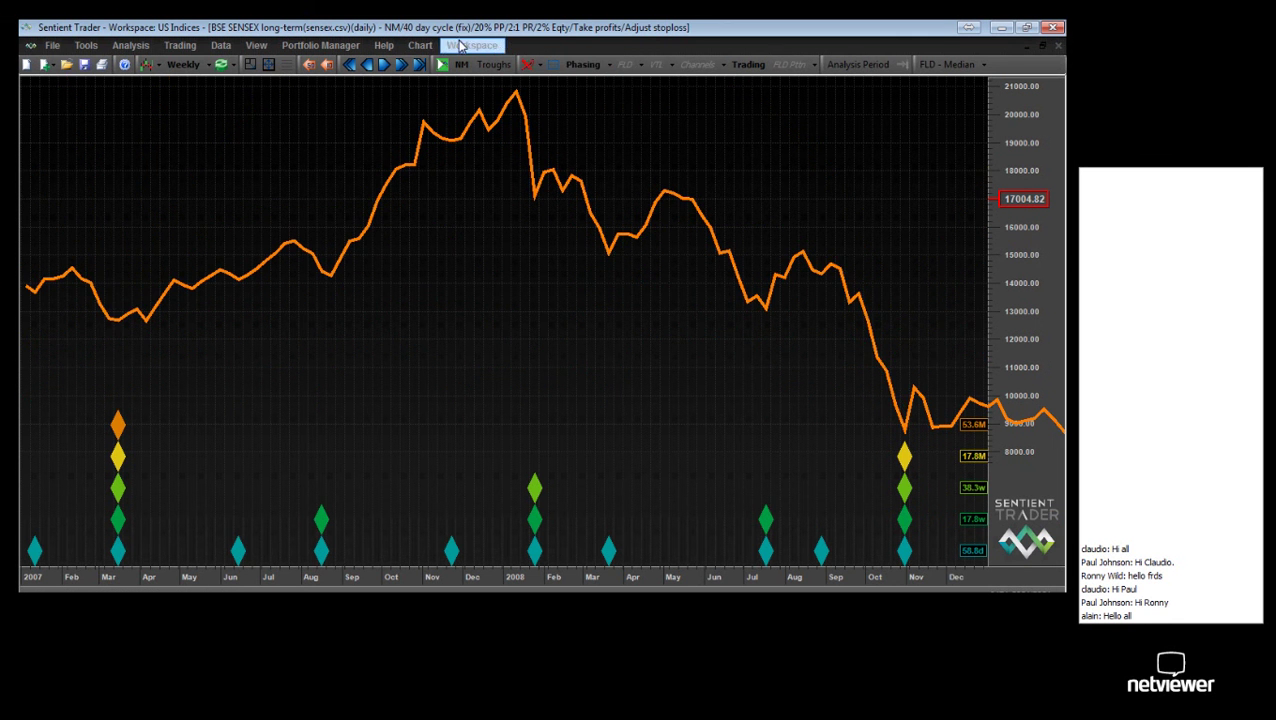
click(459, 46)
click(277, 182)
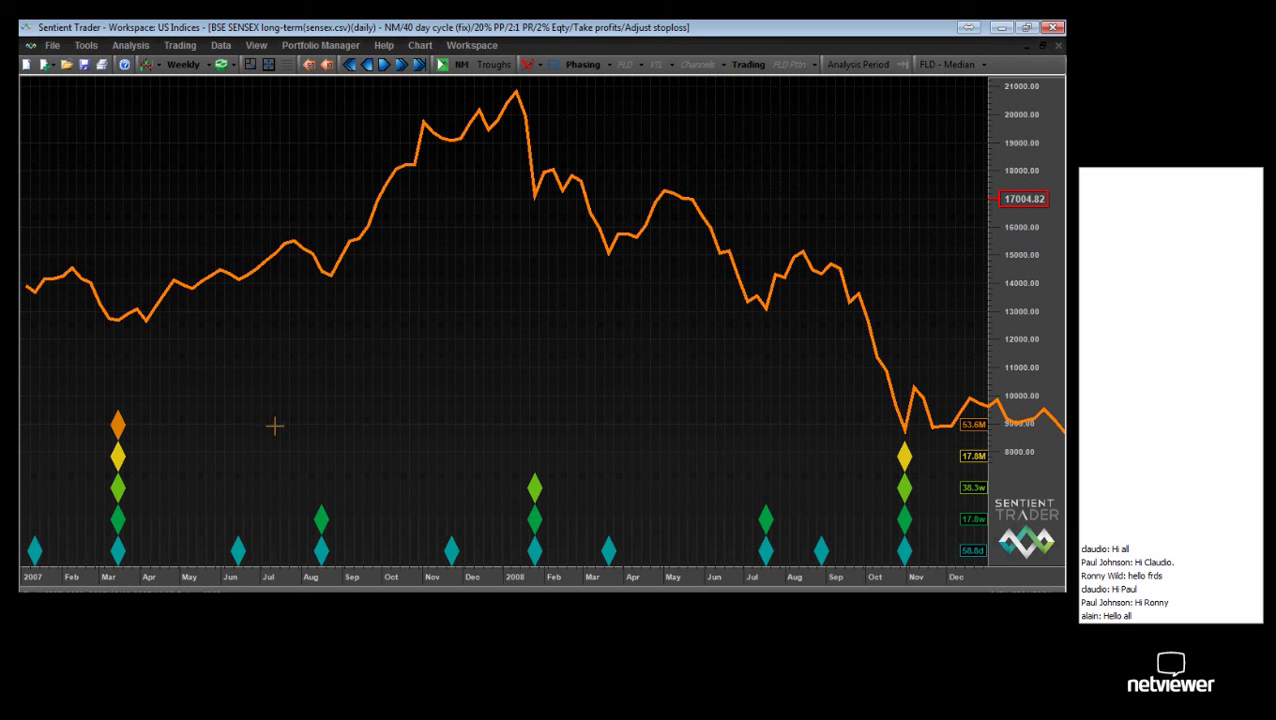
- Set the BSE SENSEX long-term chart to daily compression and measure the time between the March and August 2007 troughs
click(335, 292)
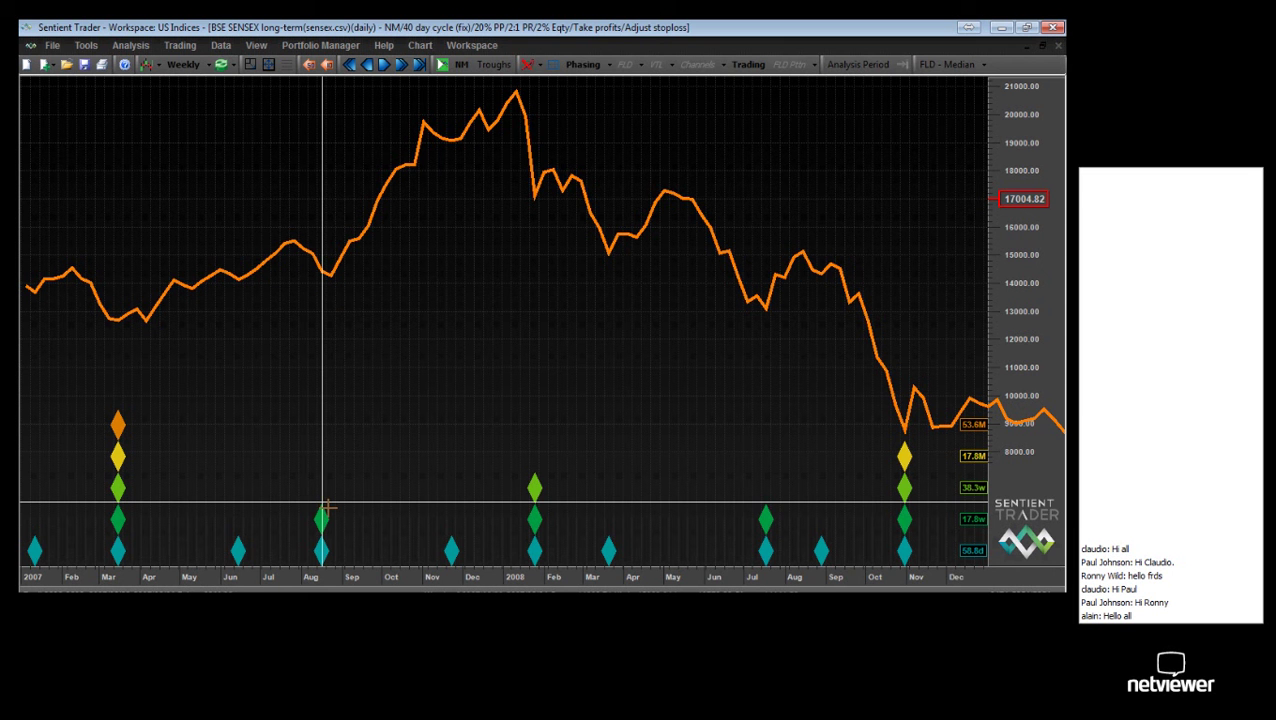
click(186, 66)
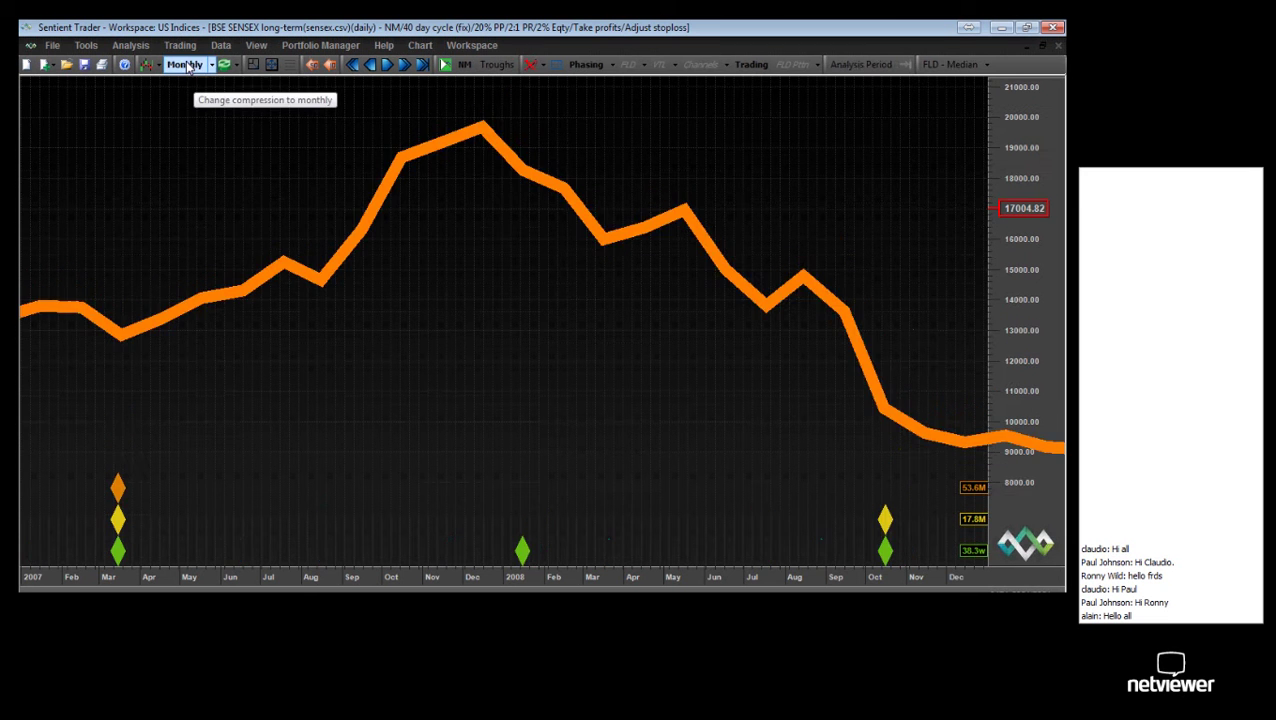
click(186, 66)
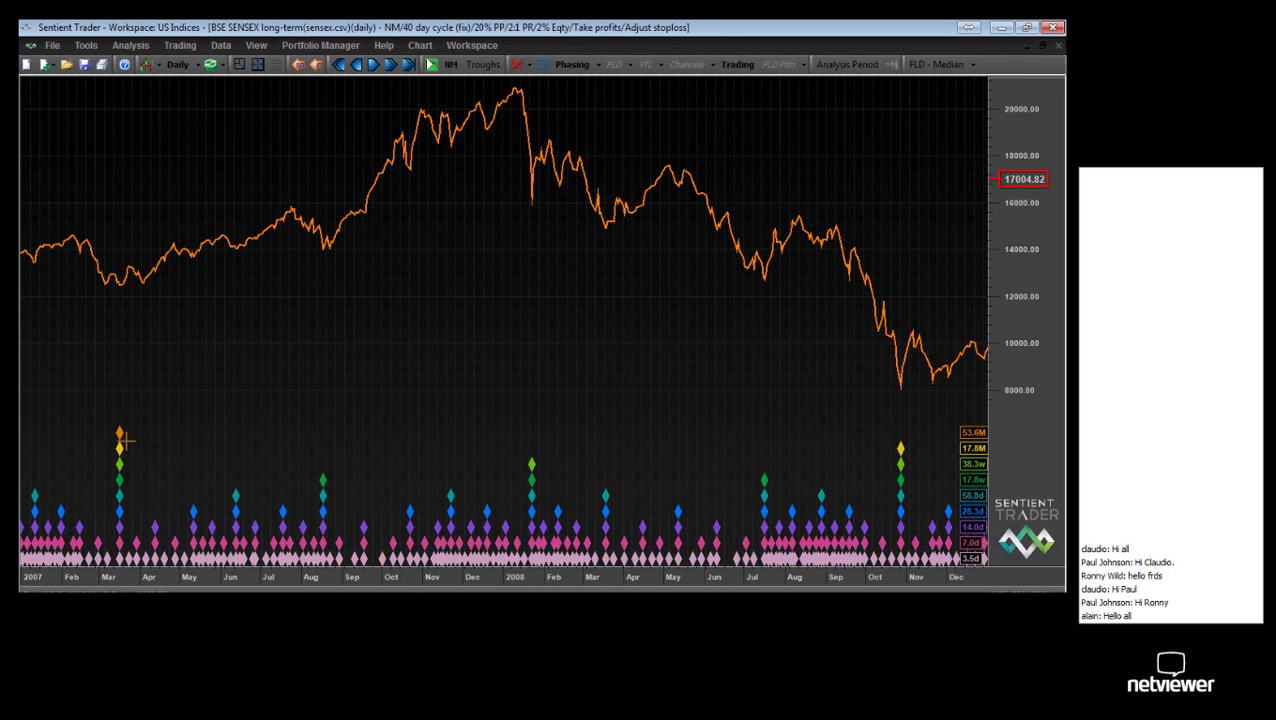
drag(120, 438, 328, 439)
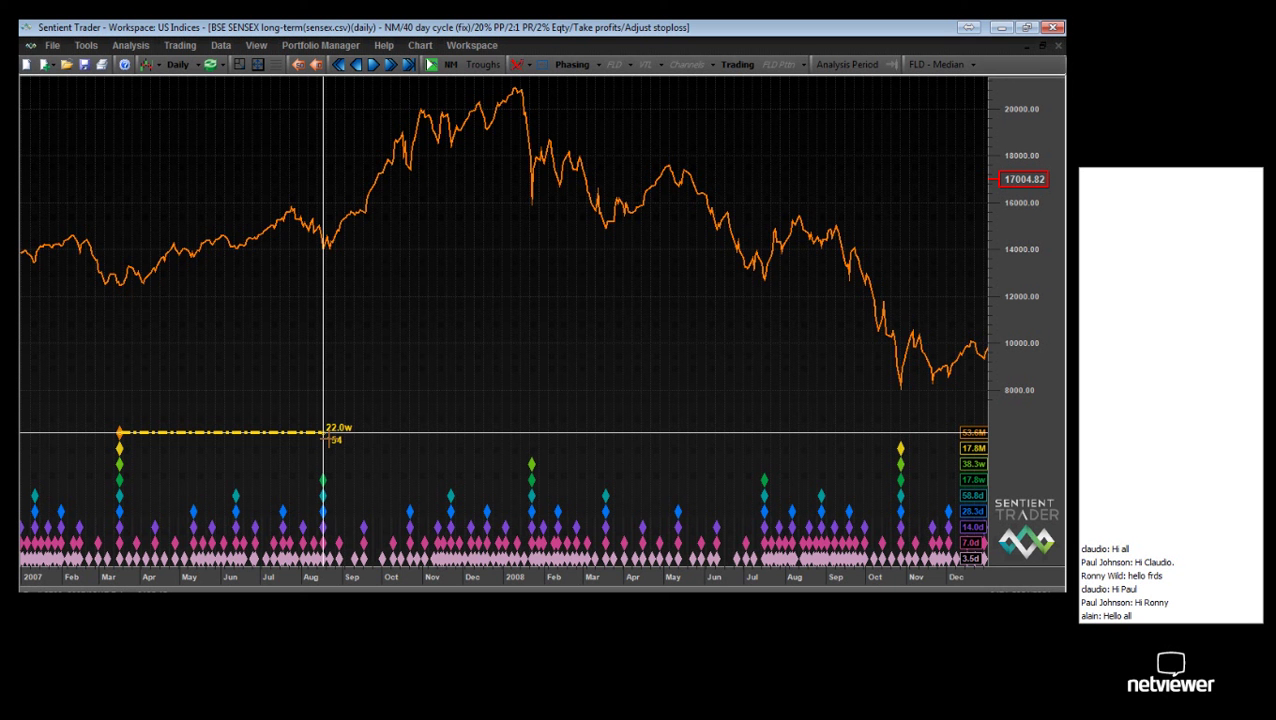
drag(328, 439, 328, 438)
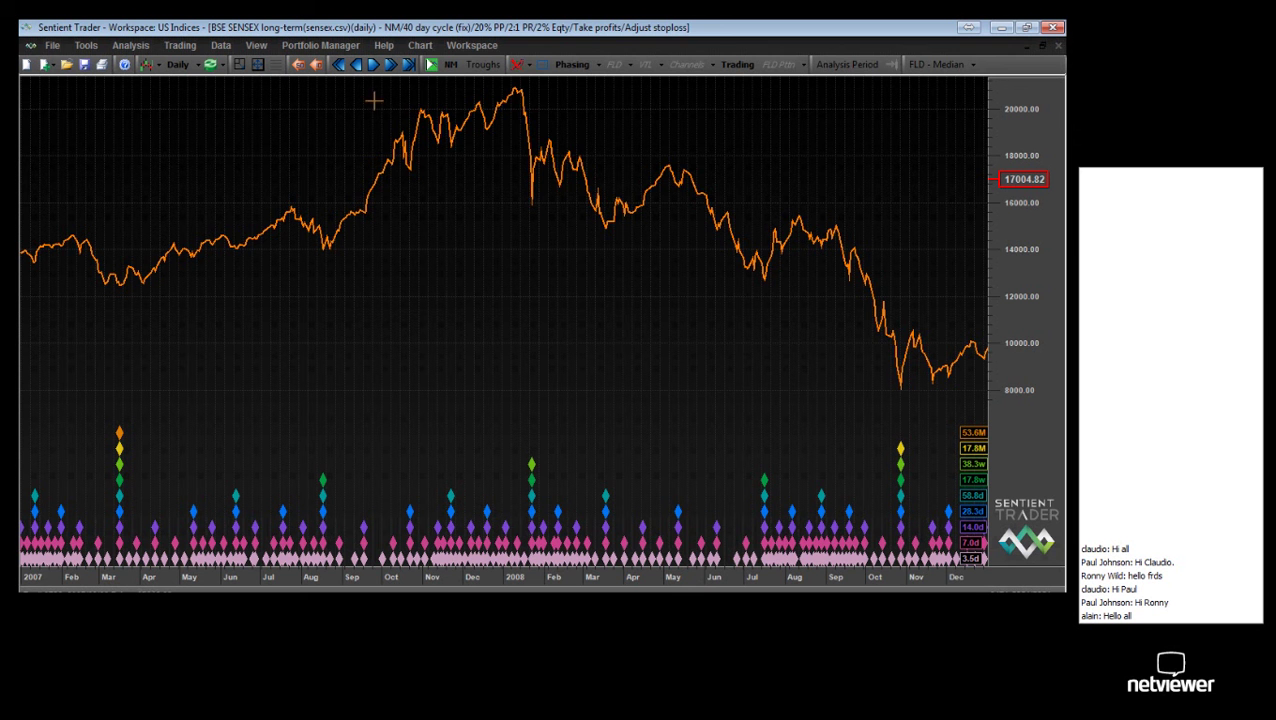
- Switch to the JSE ALSI long-term chart and zoom in on 2007 to 2008 with daily compression and cycle phasing diamonds
click(408, 46)
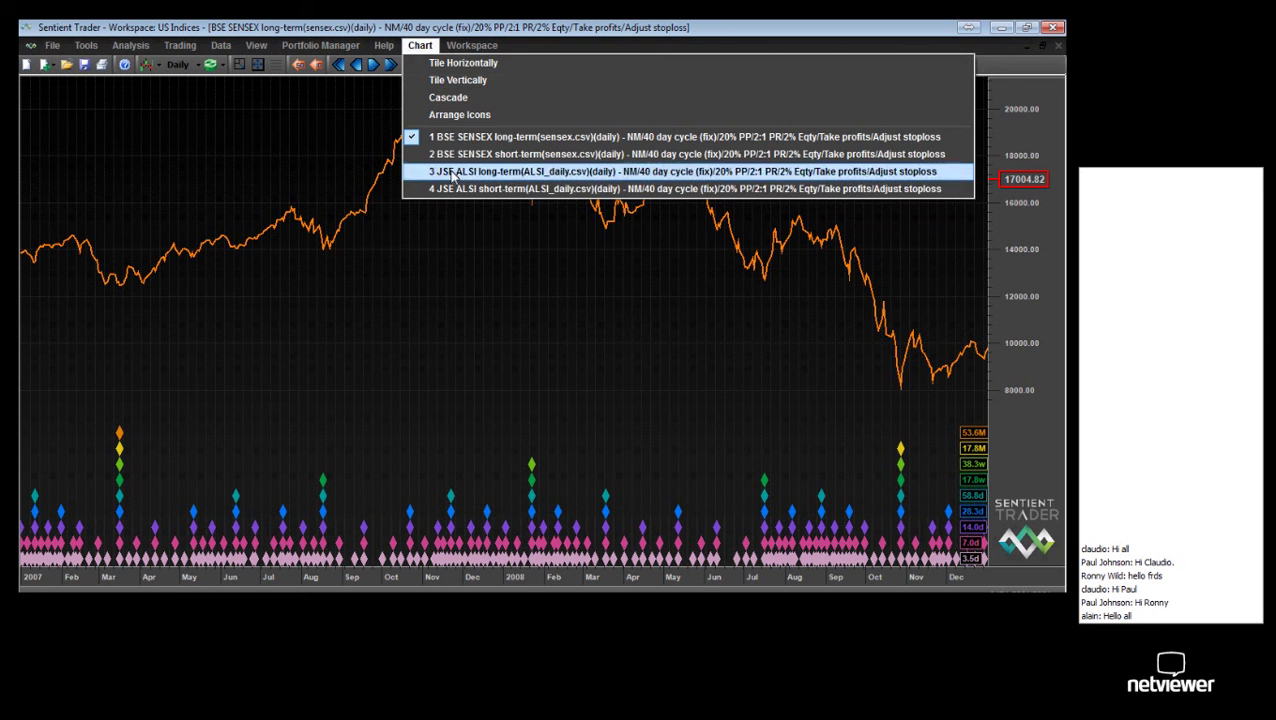
click(455, 172)
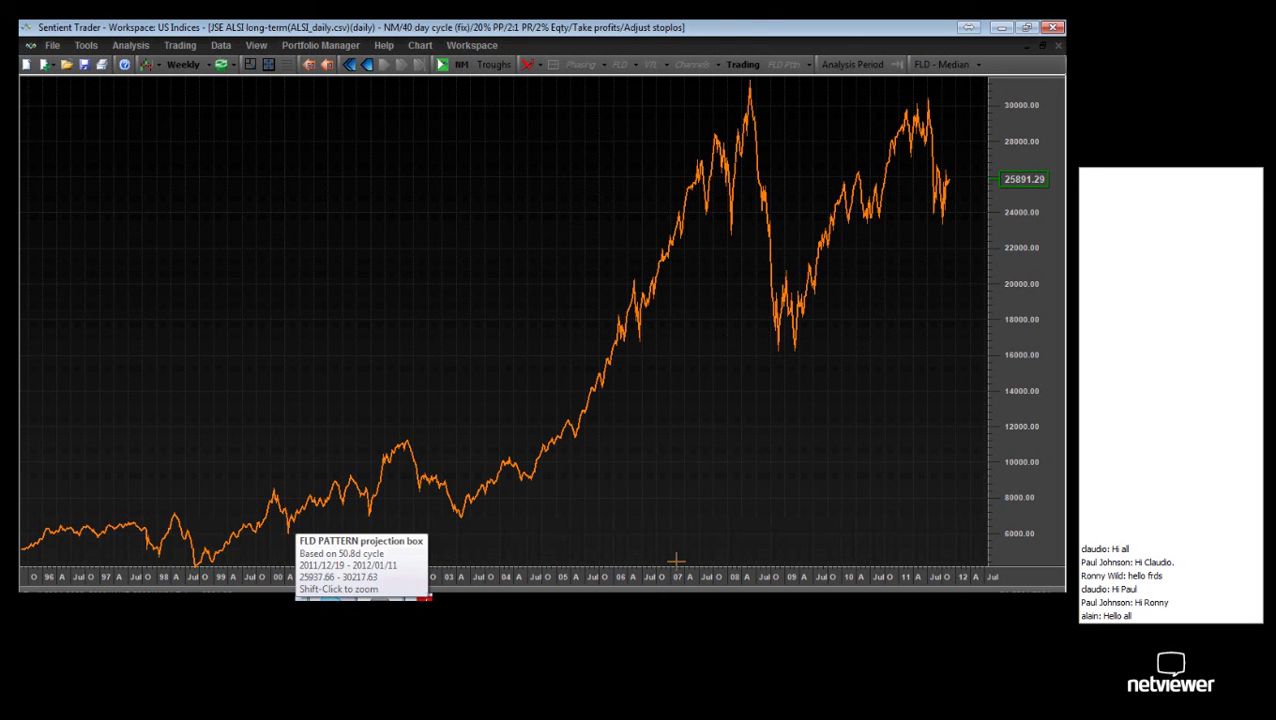
drag(676, 560, 785, 548)
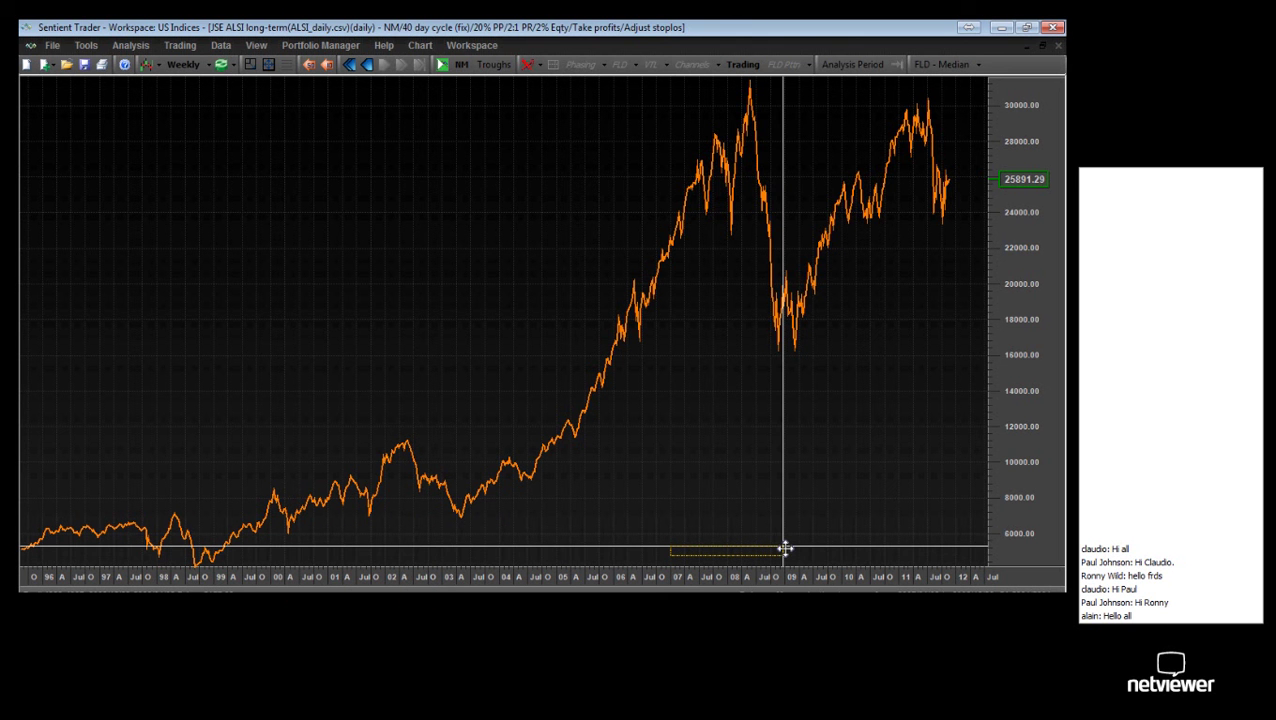
drag(785, 548, 786, 548)
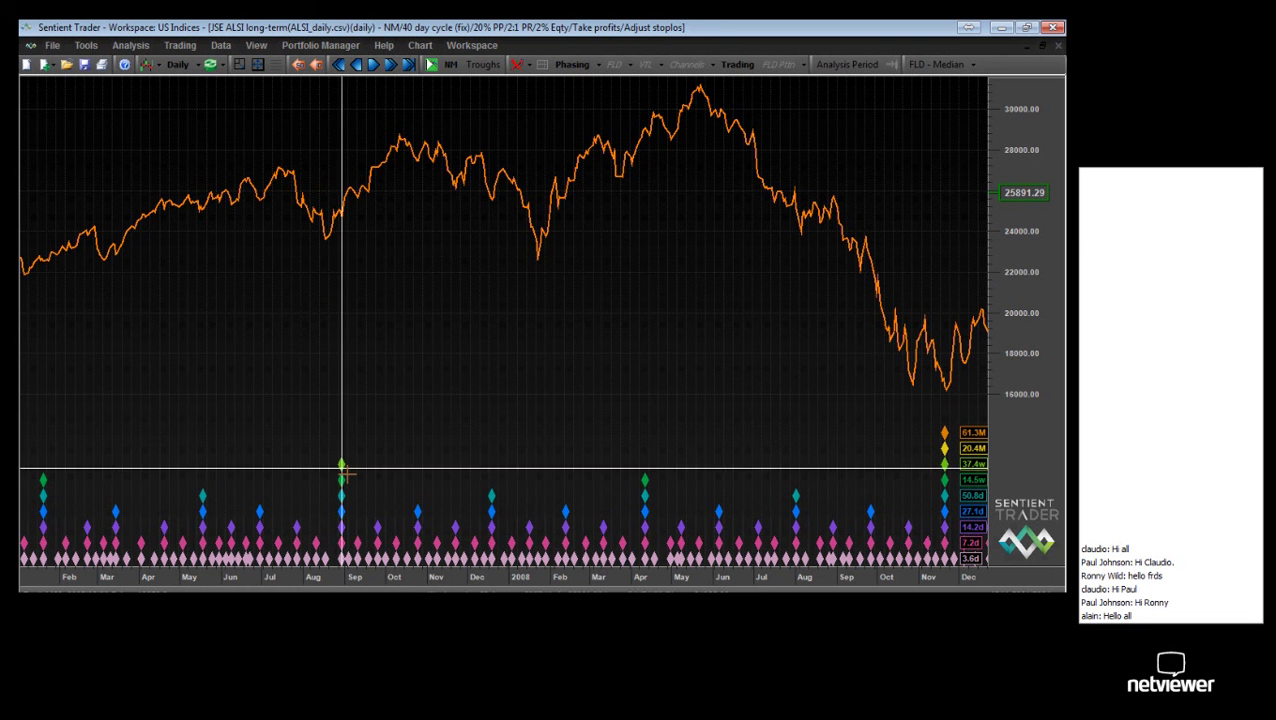
click(145, 64)
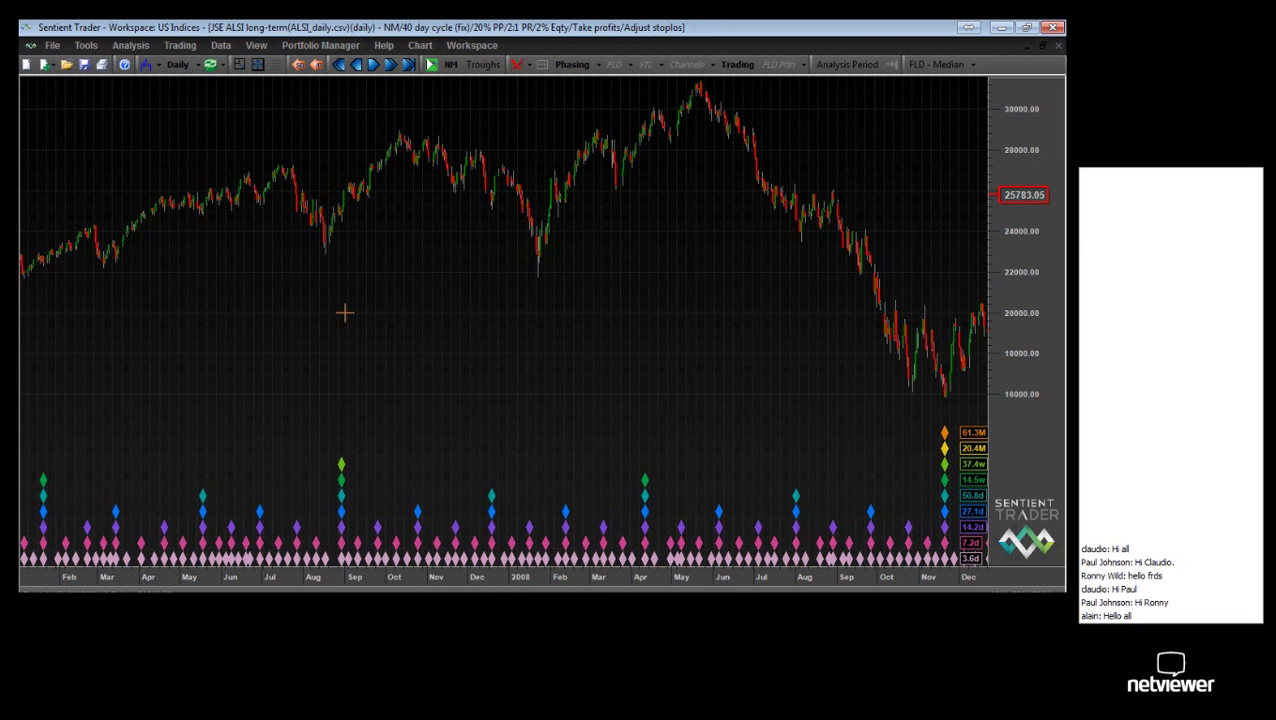
click(157, 64)
click(160, 99)
- Locate the 37.4w trough around September 2007 on the JSE ALSI chart and extend the chart back to late 2006
mouse_move(343, 462)
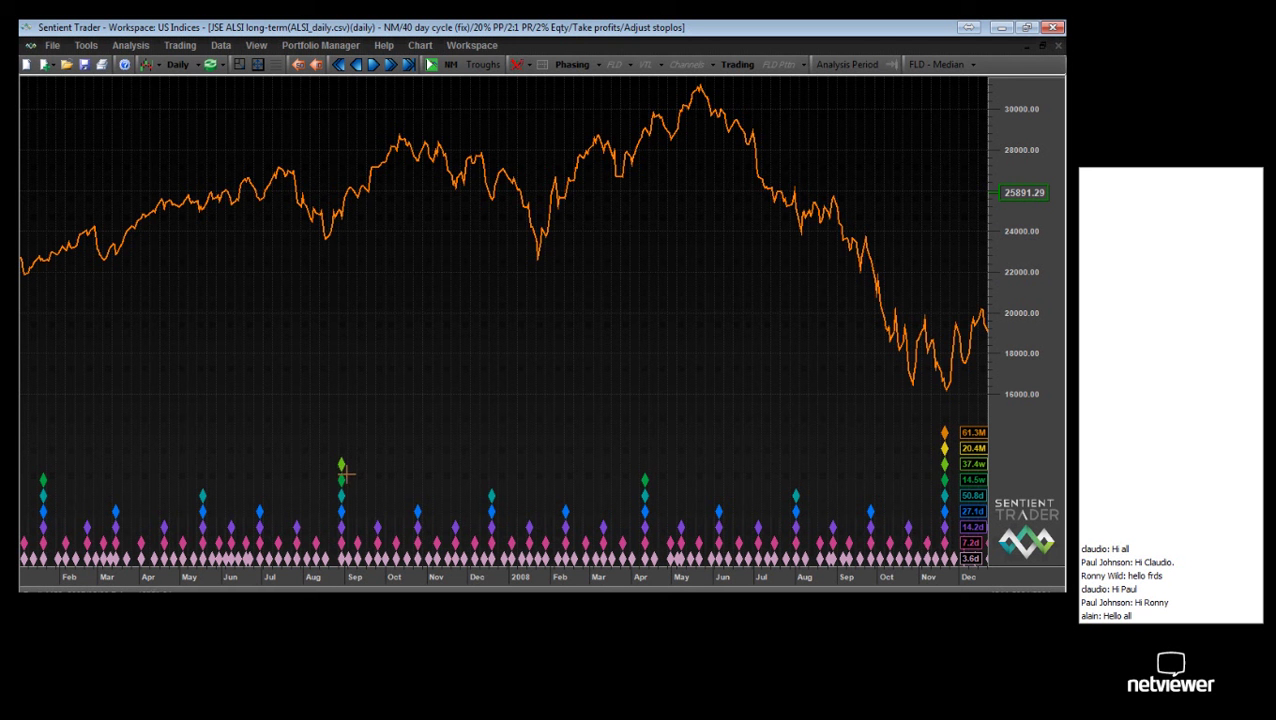
click(343, 468)
click(297, 65)
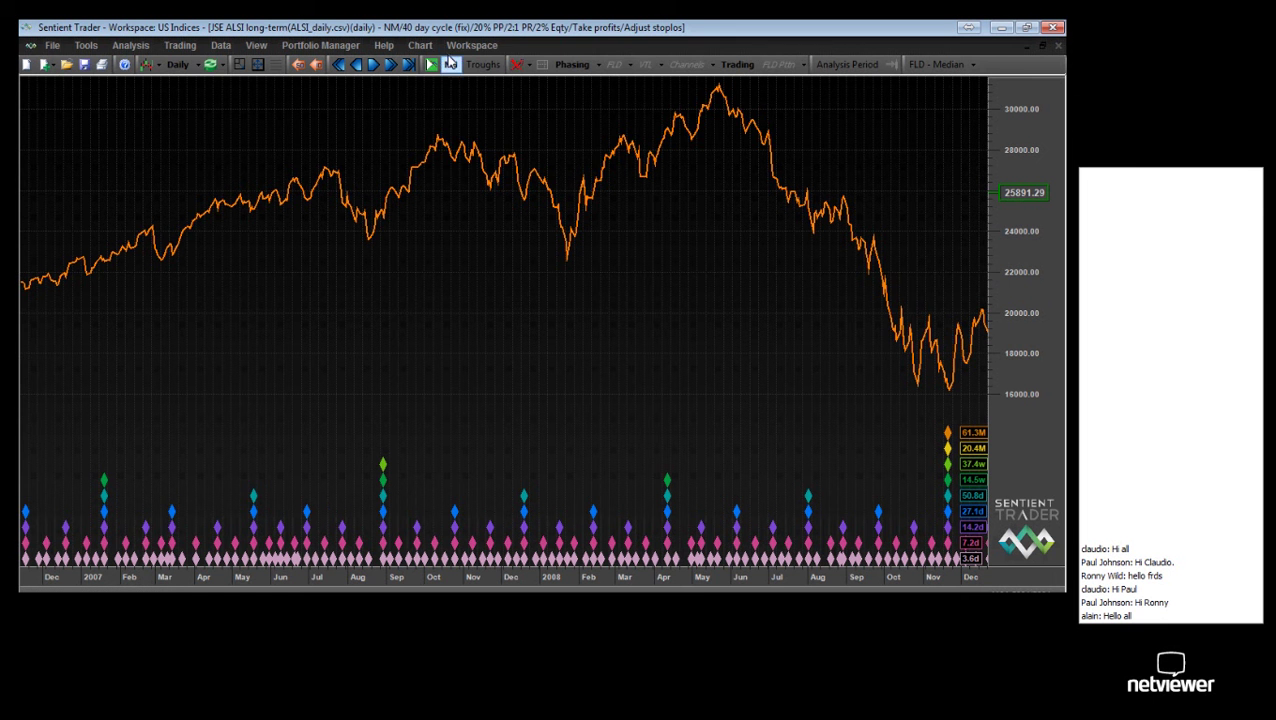
- Switch to the US Indices workspace and show the cycle phasing on the SIX YR AUGUST chart
click(462, 47)
click(489, 152)
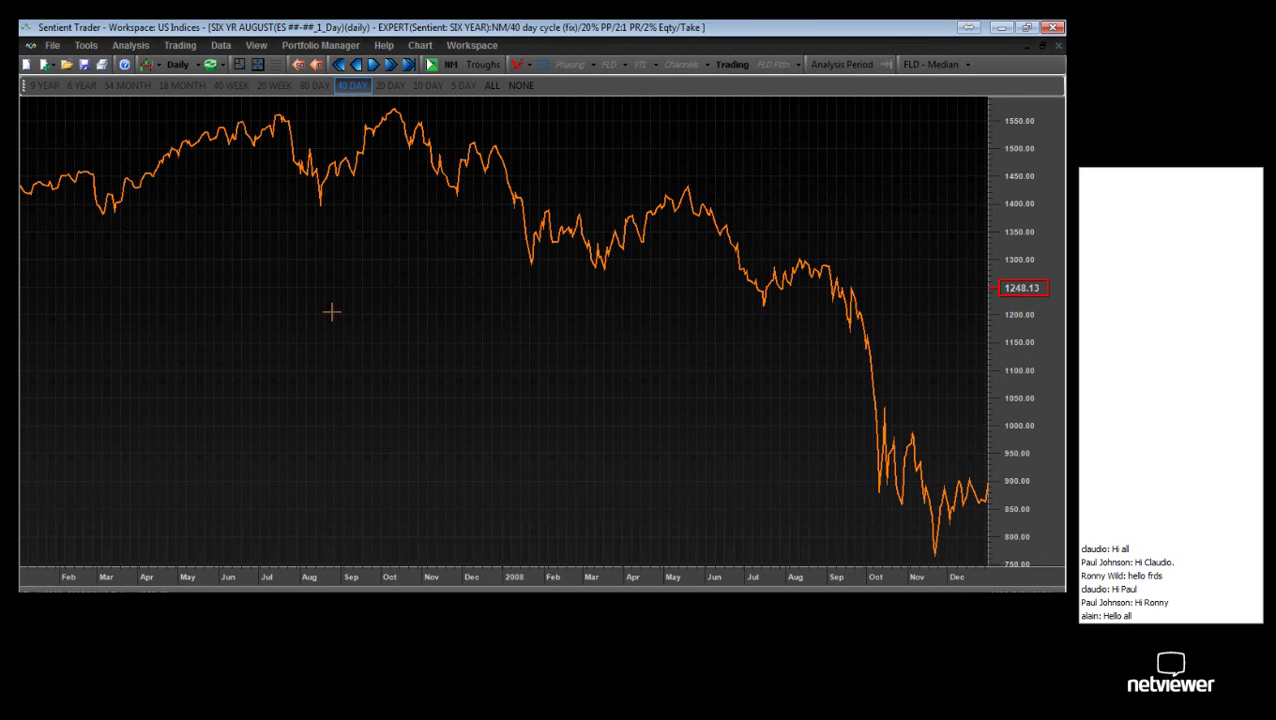
click(566, 65)
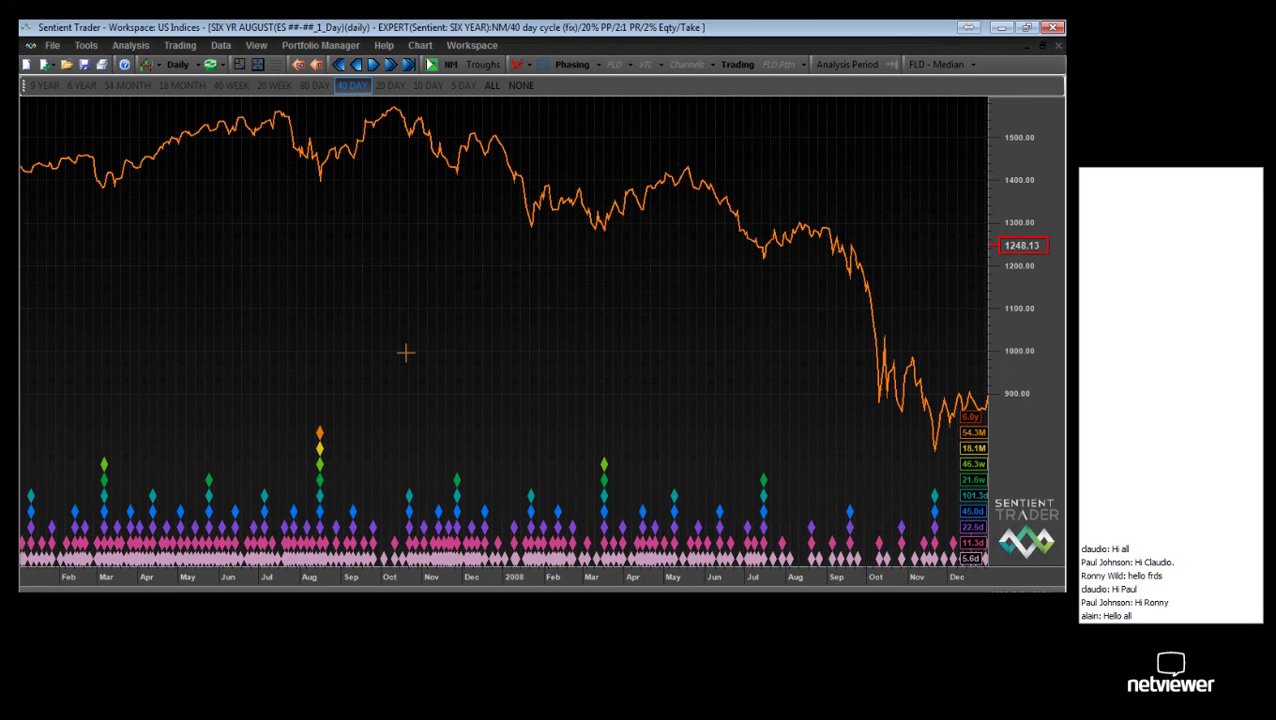
- Check the August 2007 trough on the SIX YR AUGUST chart and measure the time from the March 2007 trough to it
click(323, 196)
click(324, 210)
drag(110, 230, 321, 234)
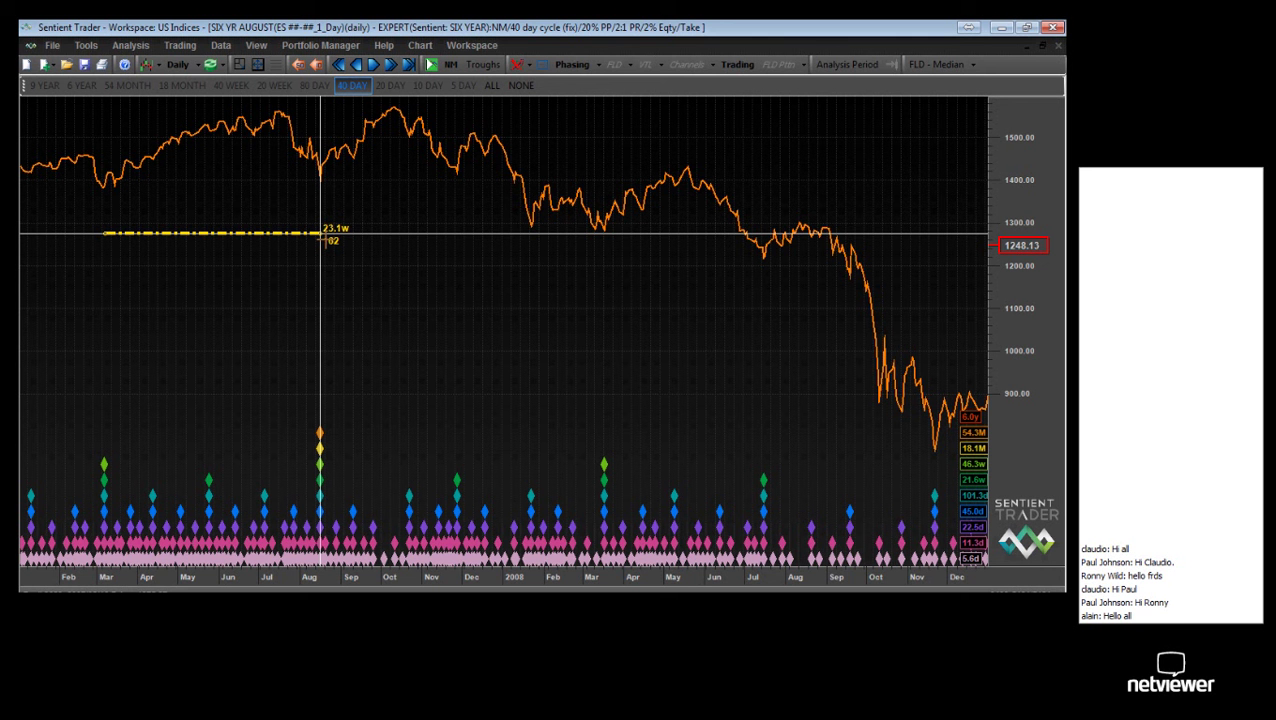
drag(325, 240, 325, 238)
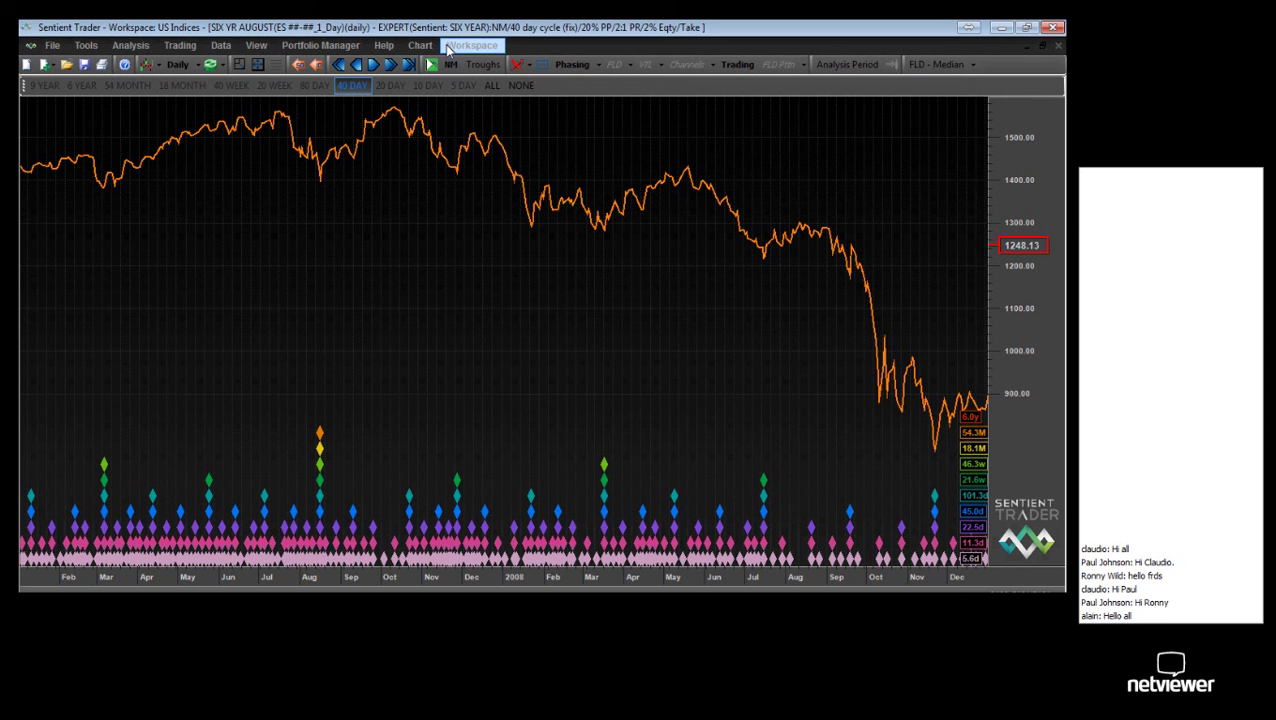
- Return to the EMERGING workspace and open the BSE SENSEX long-term chart
click(467, 50)
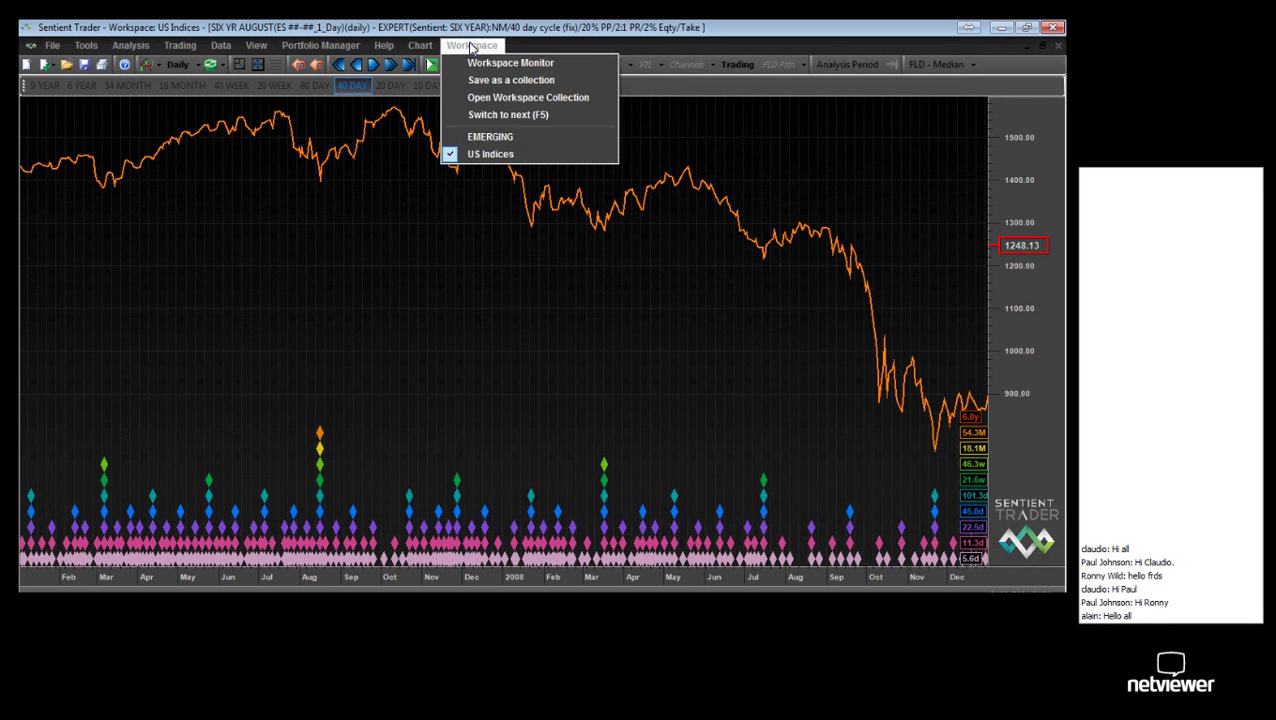
click(478, 140)
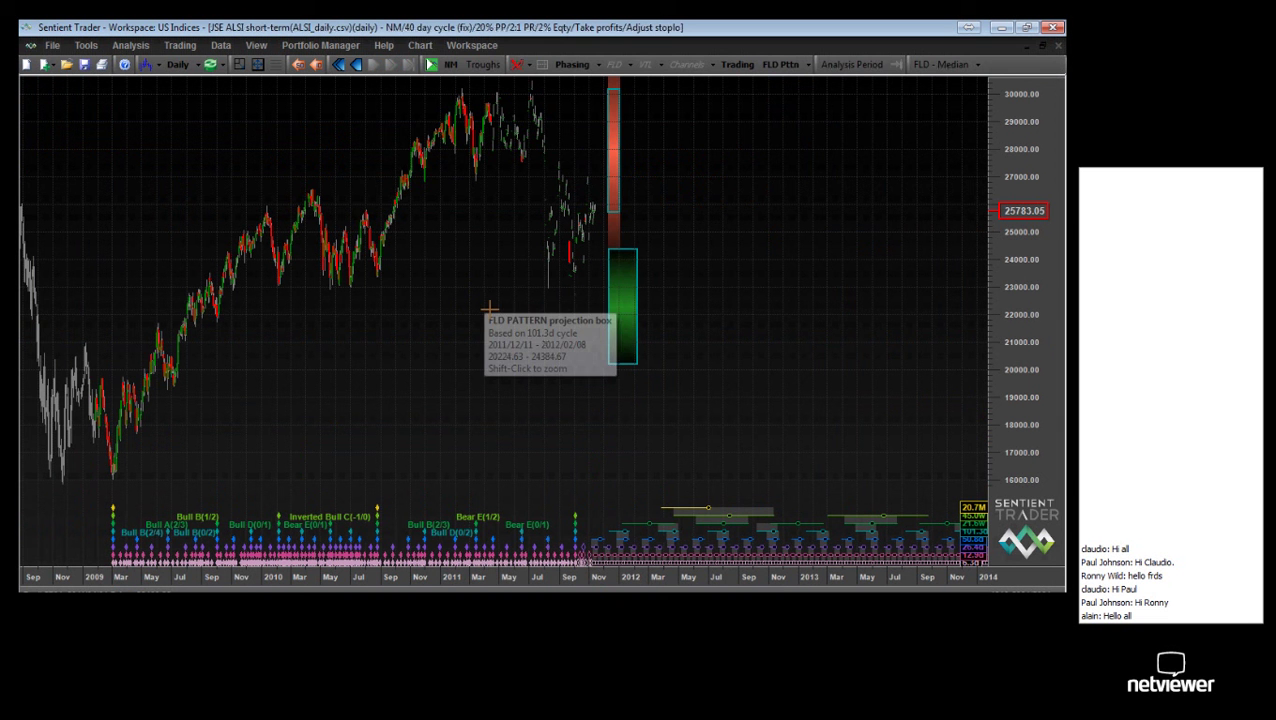
click(415, 46)
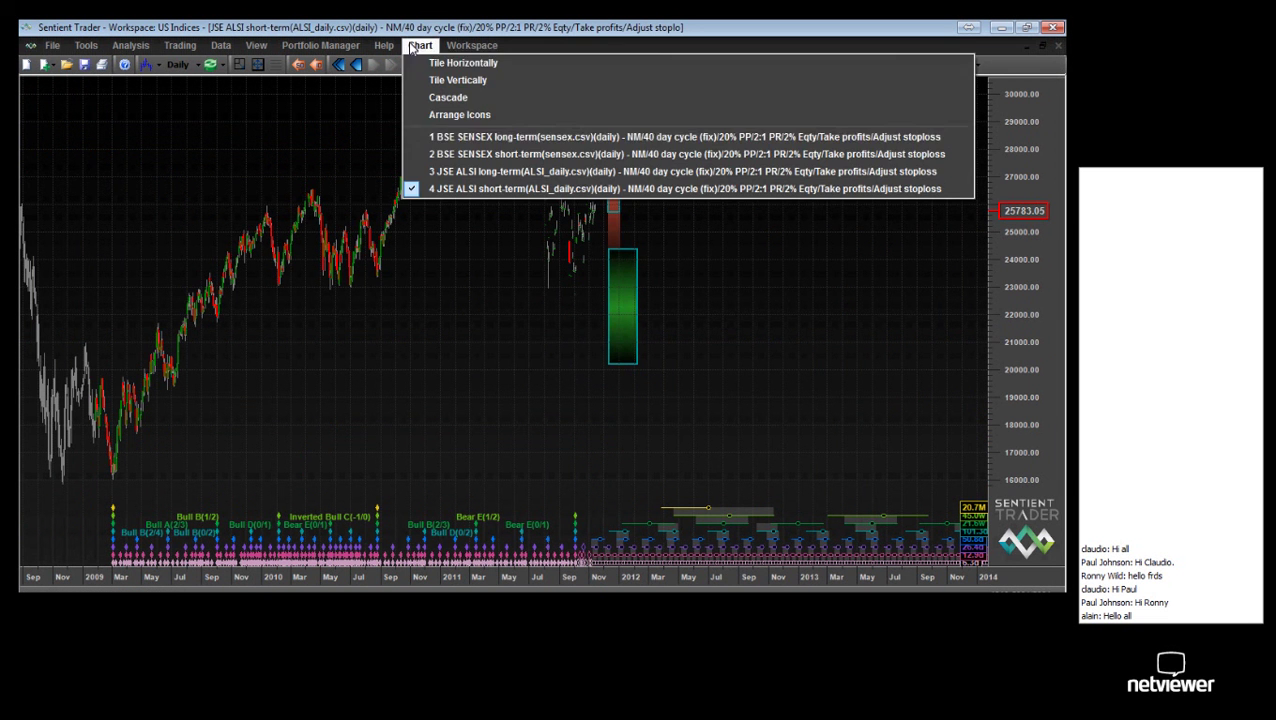
click(440, 137)
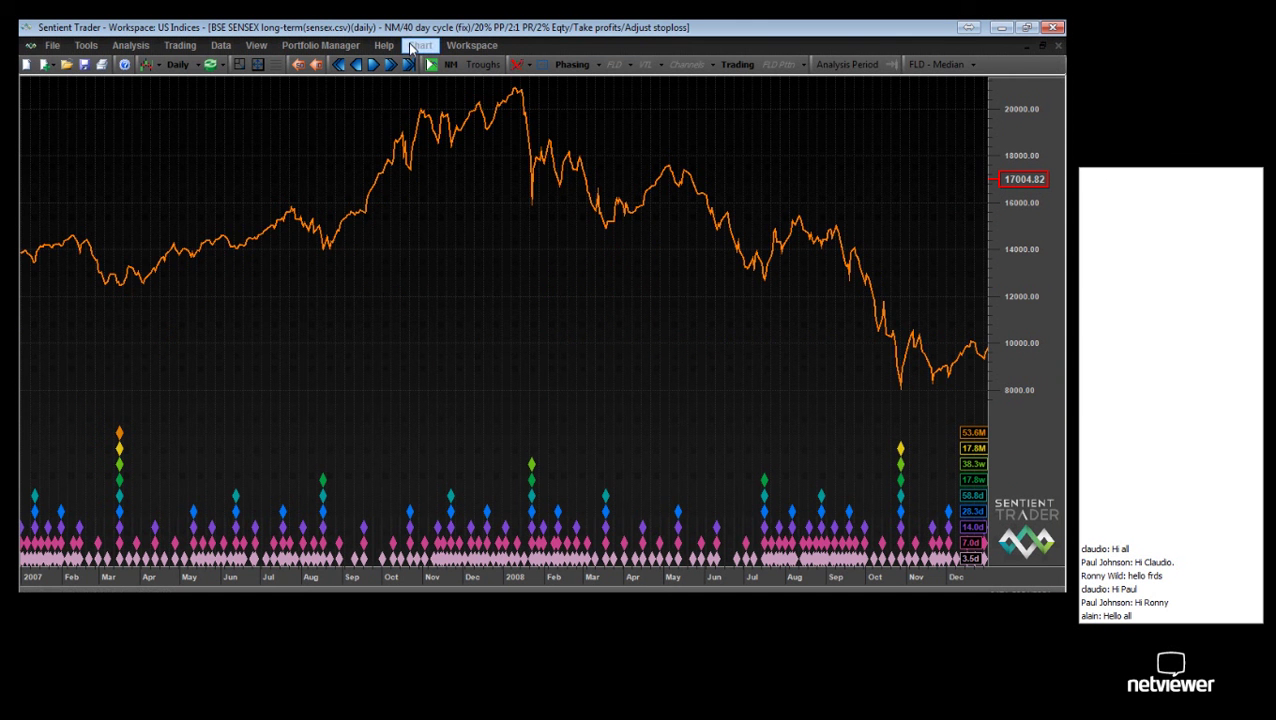
- Frame the 2002 to 2003 period on the BSE SENSEX long-term chart and turn off its cycle phasing
click(335, 65)
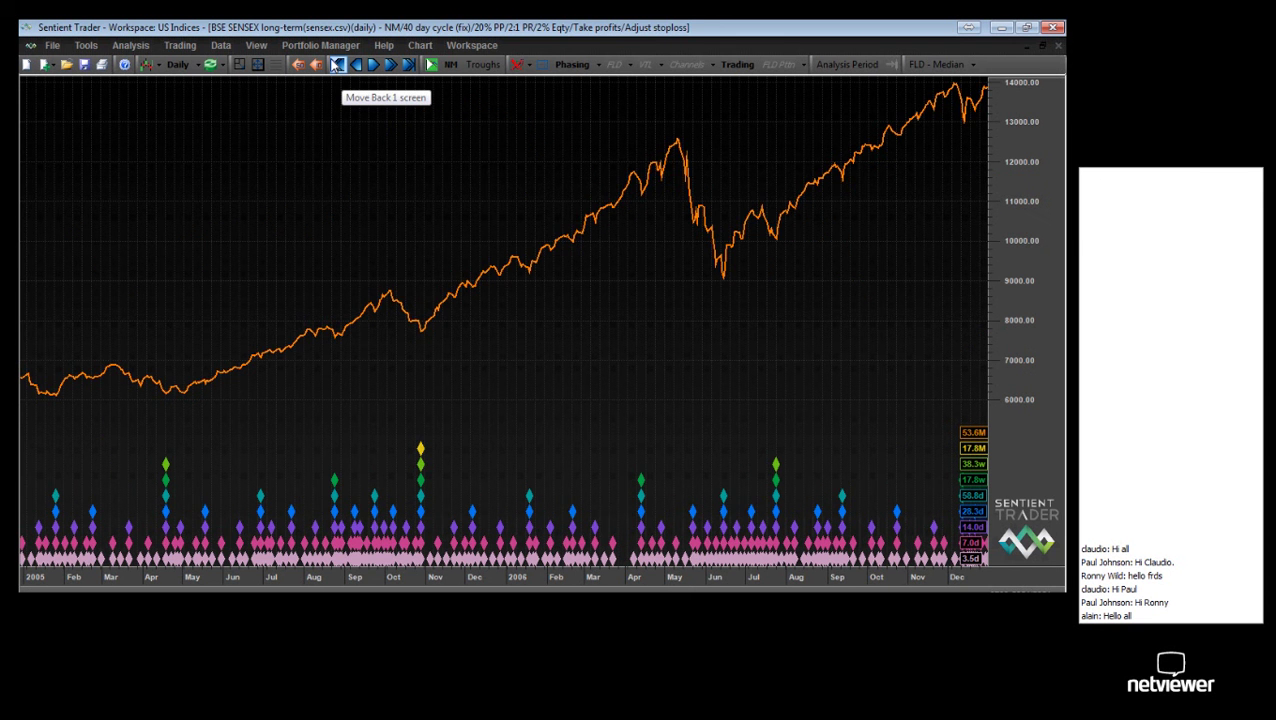
click(335, 65)
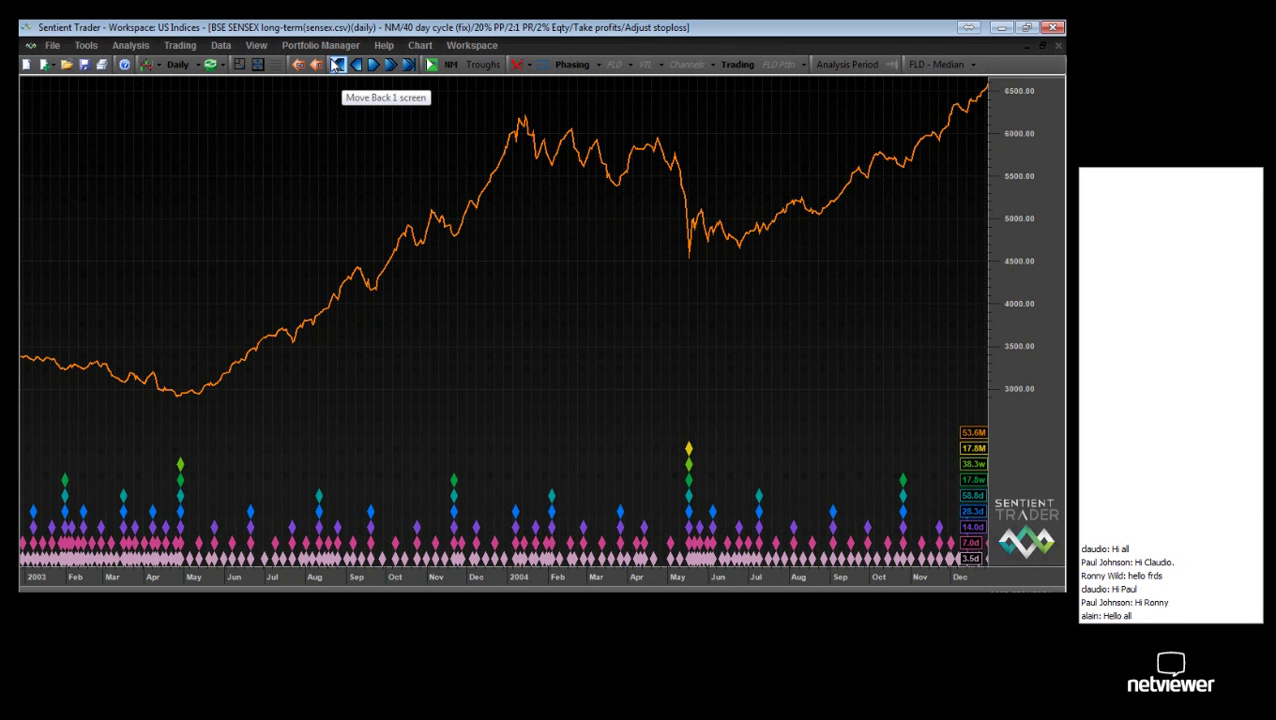
click(335, 65)
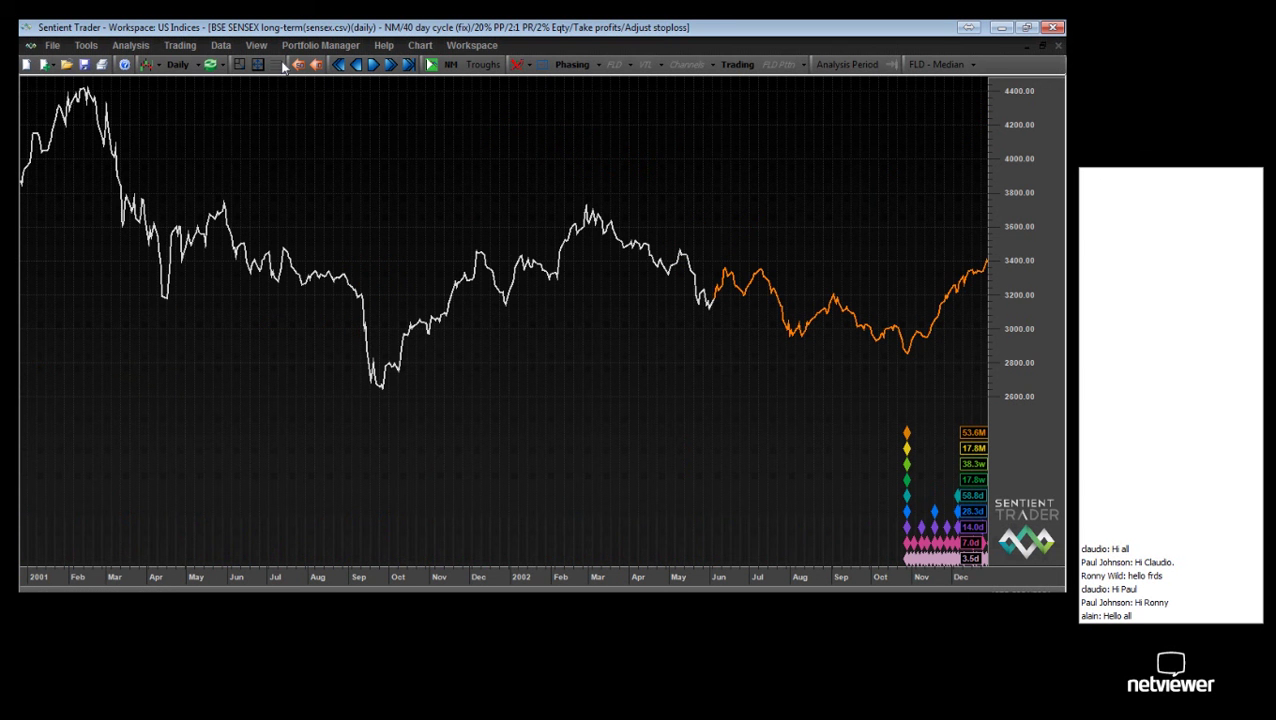
click(297, 64)
click(297, 64)
click(297, 64)
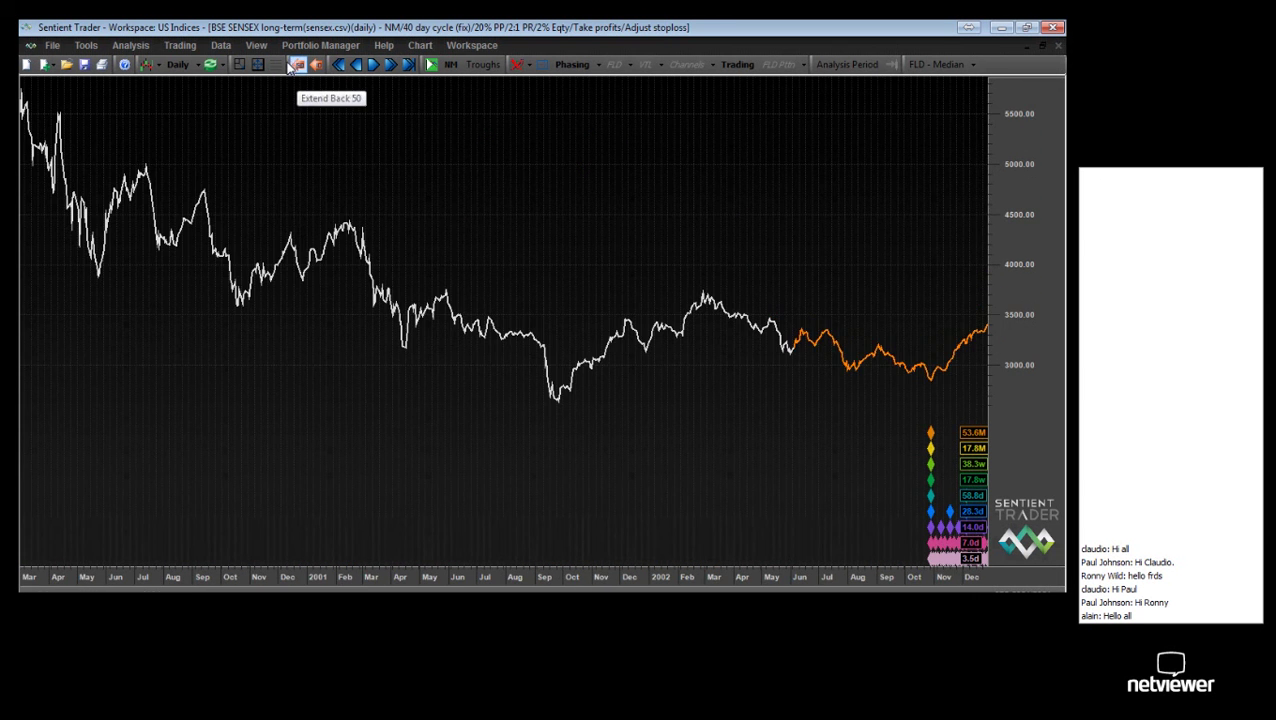
drag(762, 392, 352, 417)
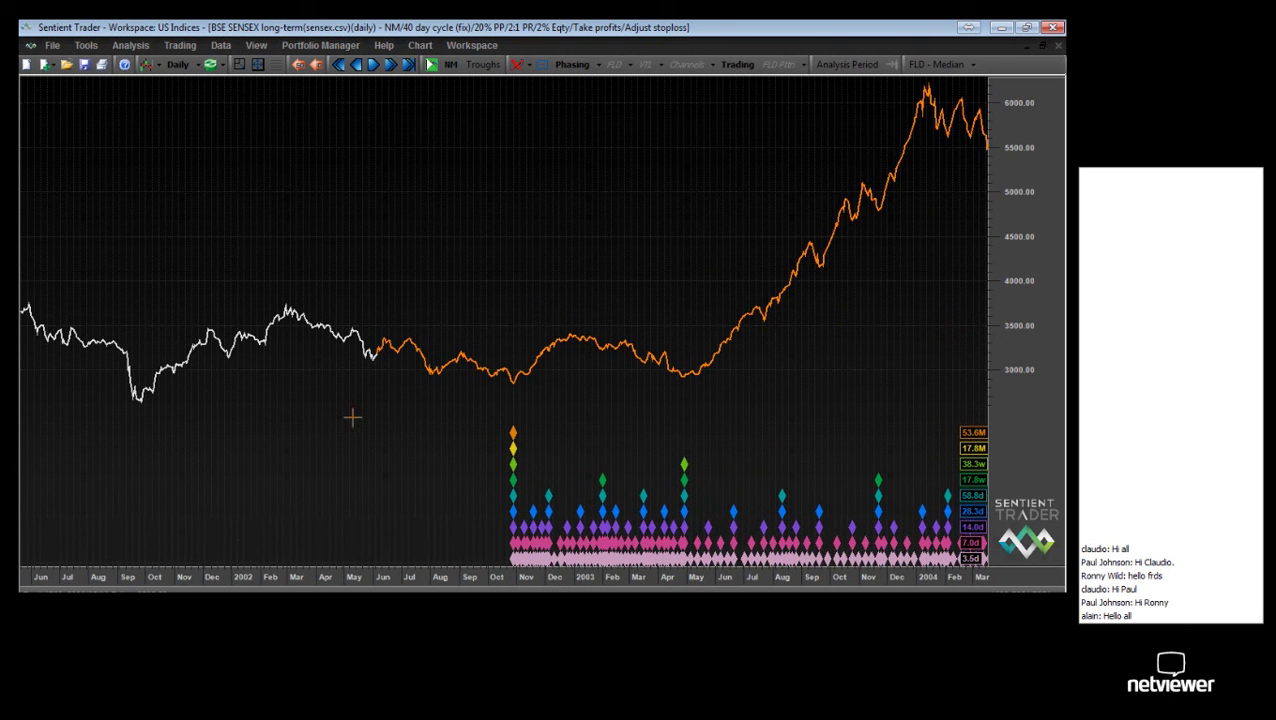
drag(232, 542, 920, 455)
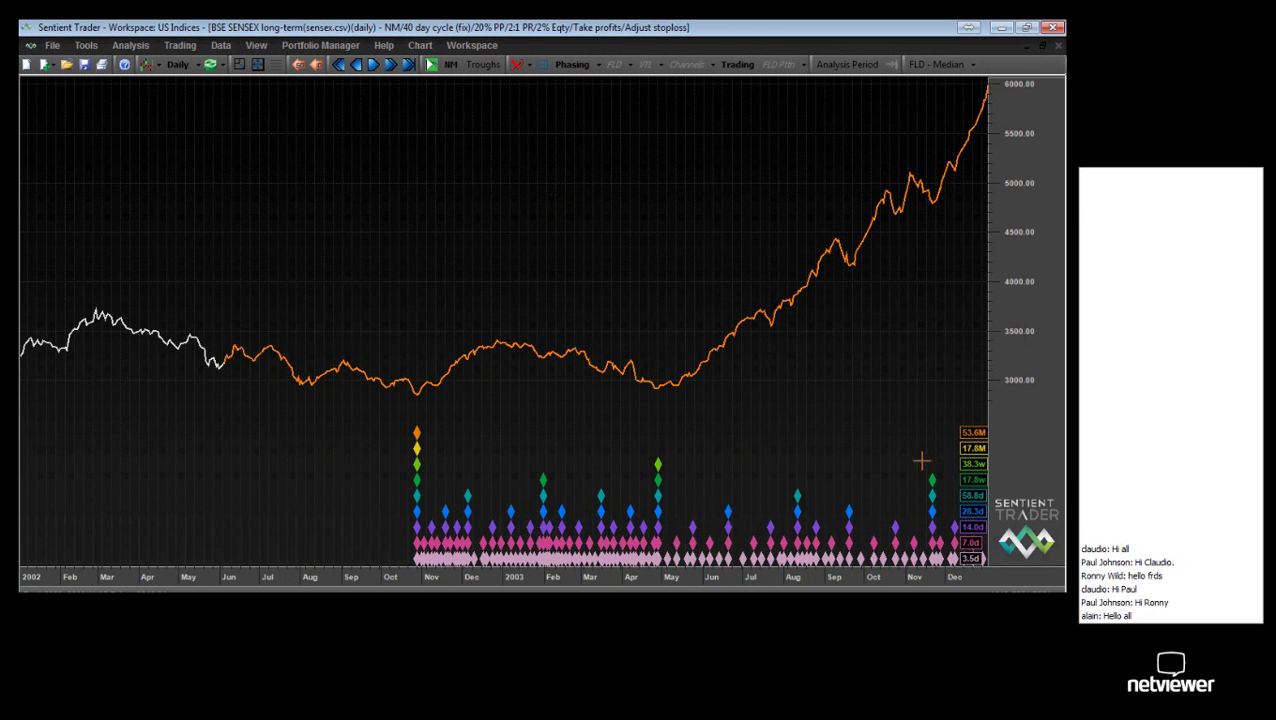
click(565, 60)
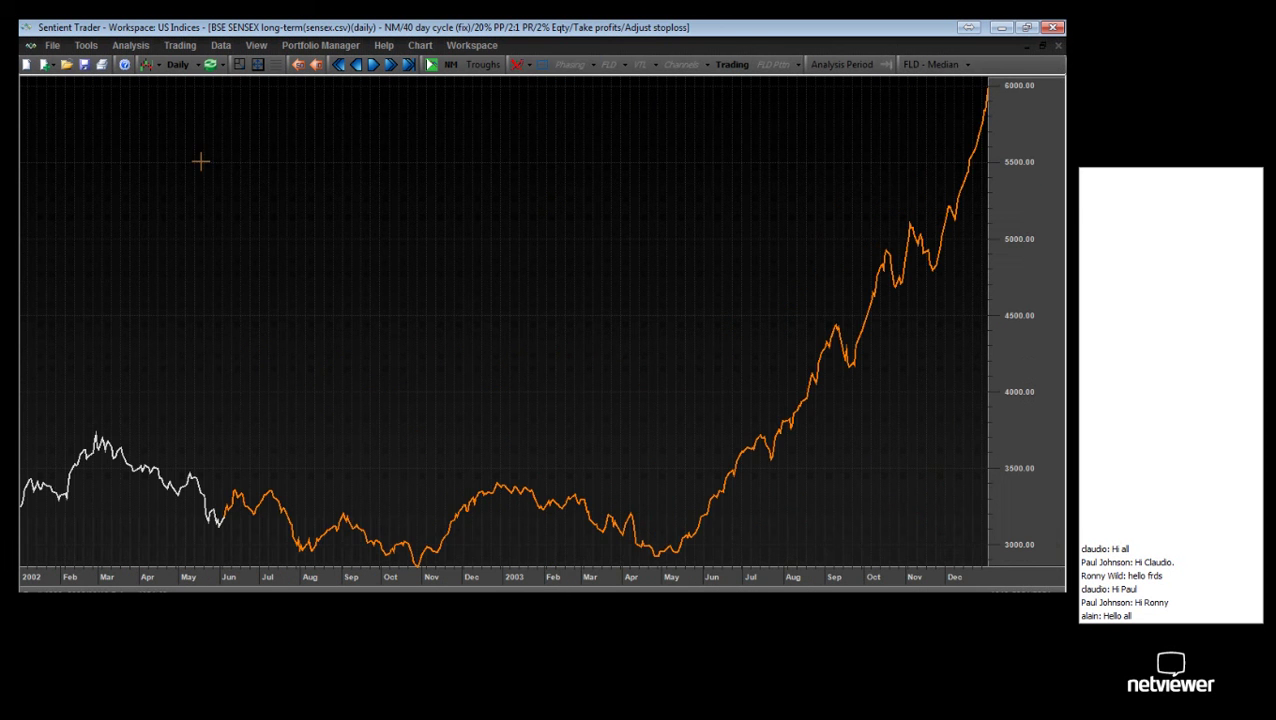
click(178, 64)
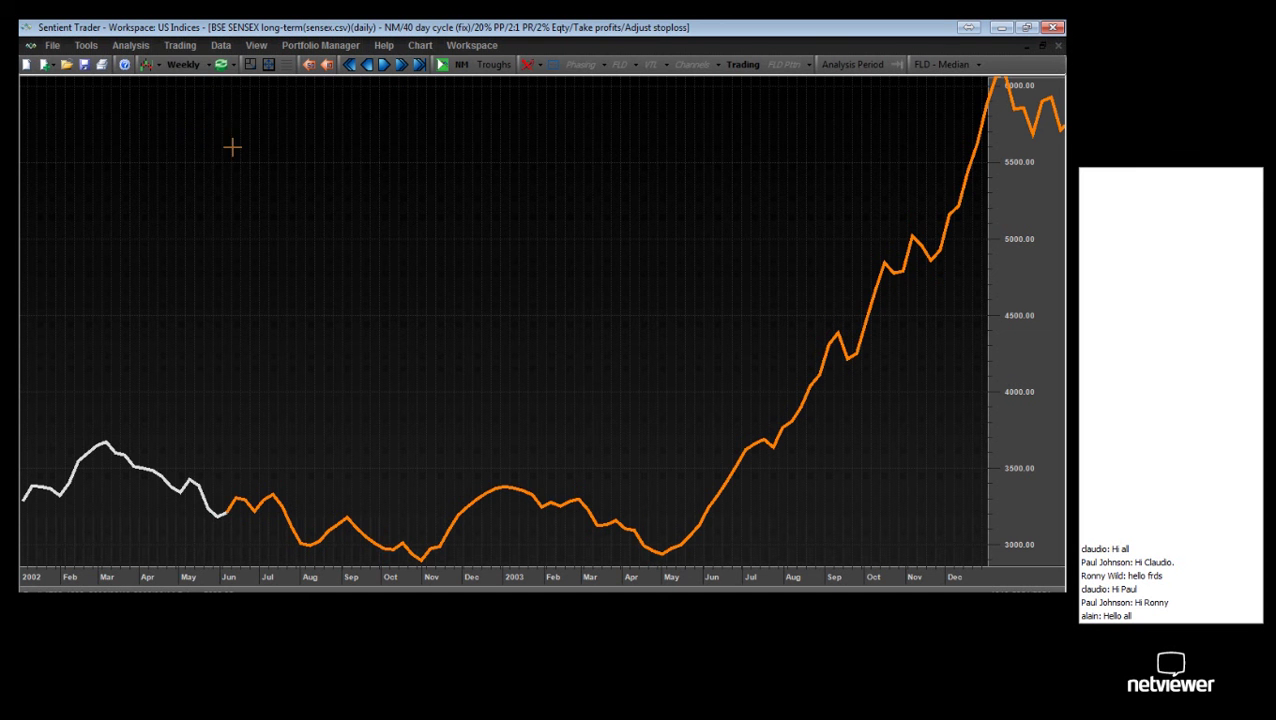
click(206, 65)
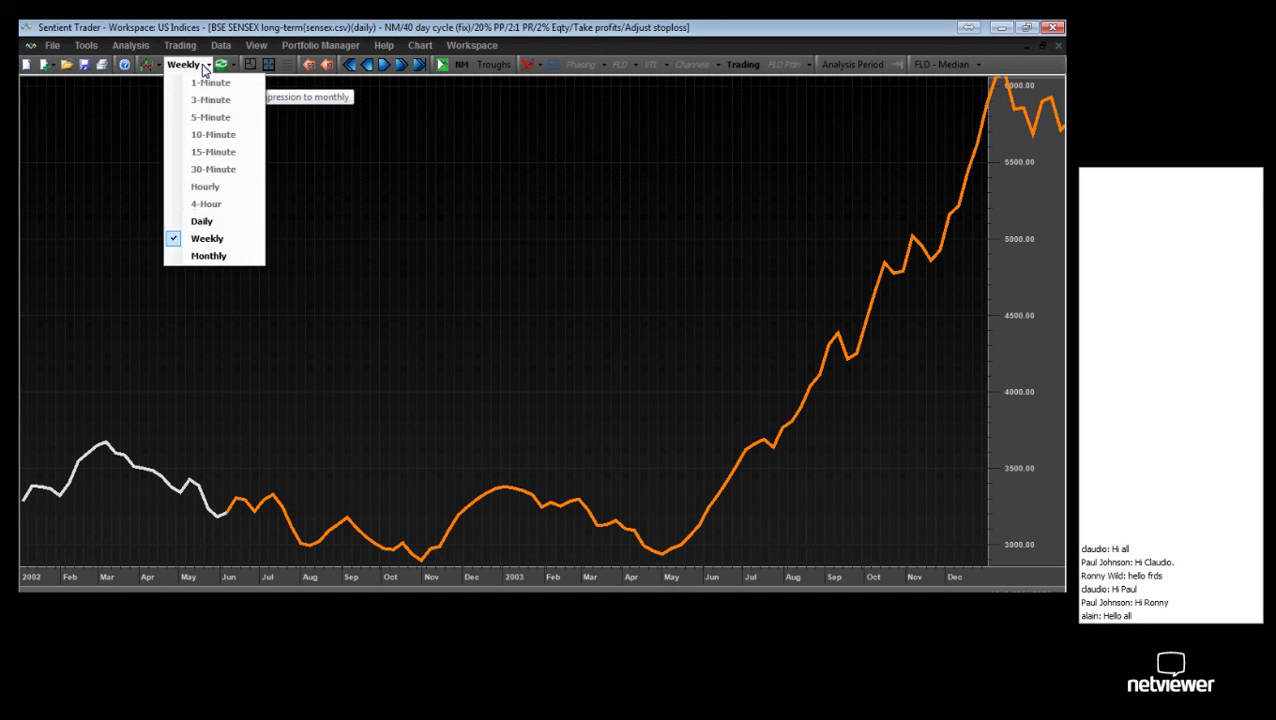
click(201, 222)
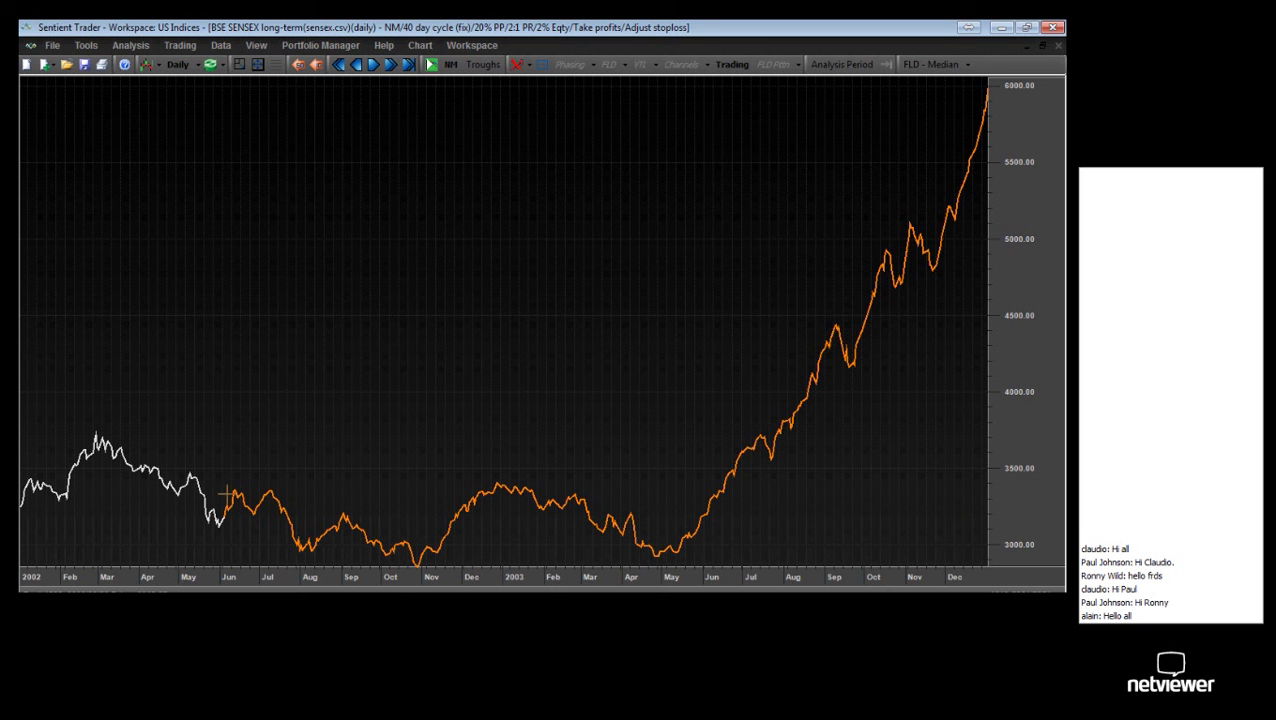
- Examine the BSE SENSEX lows around the start of June 2002, November 2002 and May 2003 with the crosshair
click(220, 491)
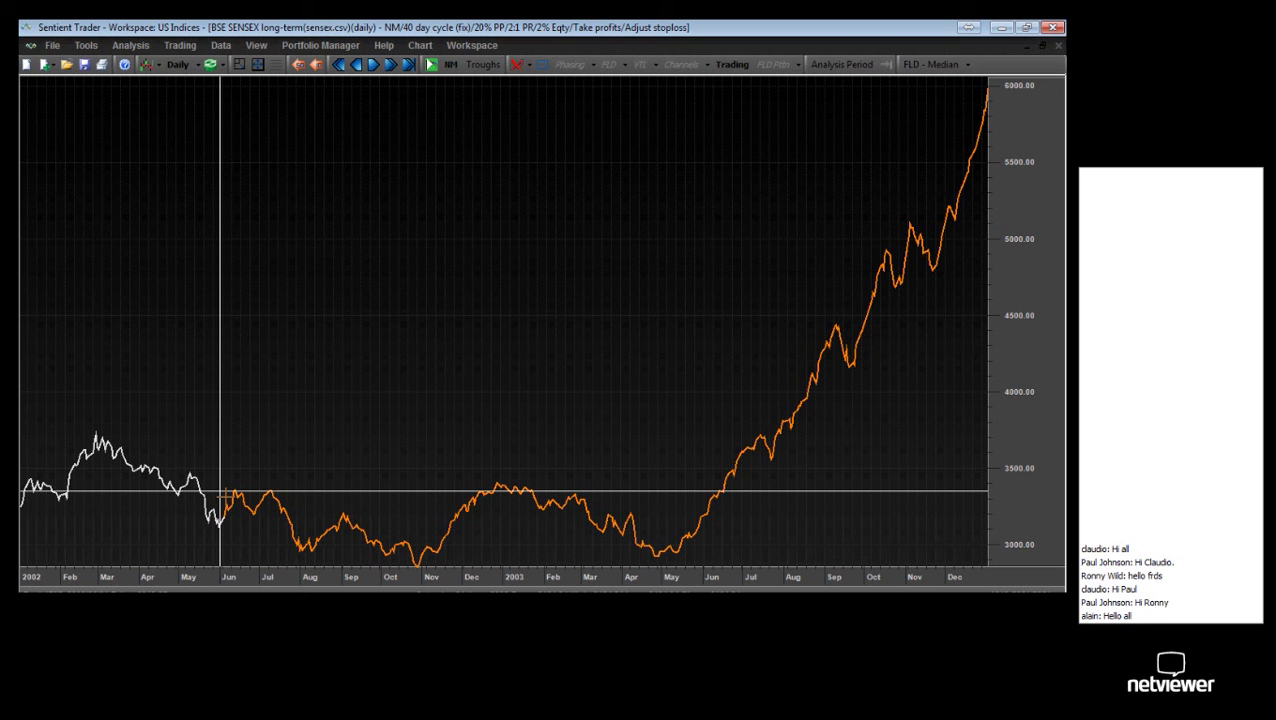
click(220, 491)
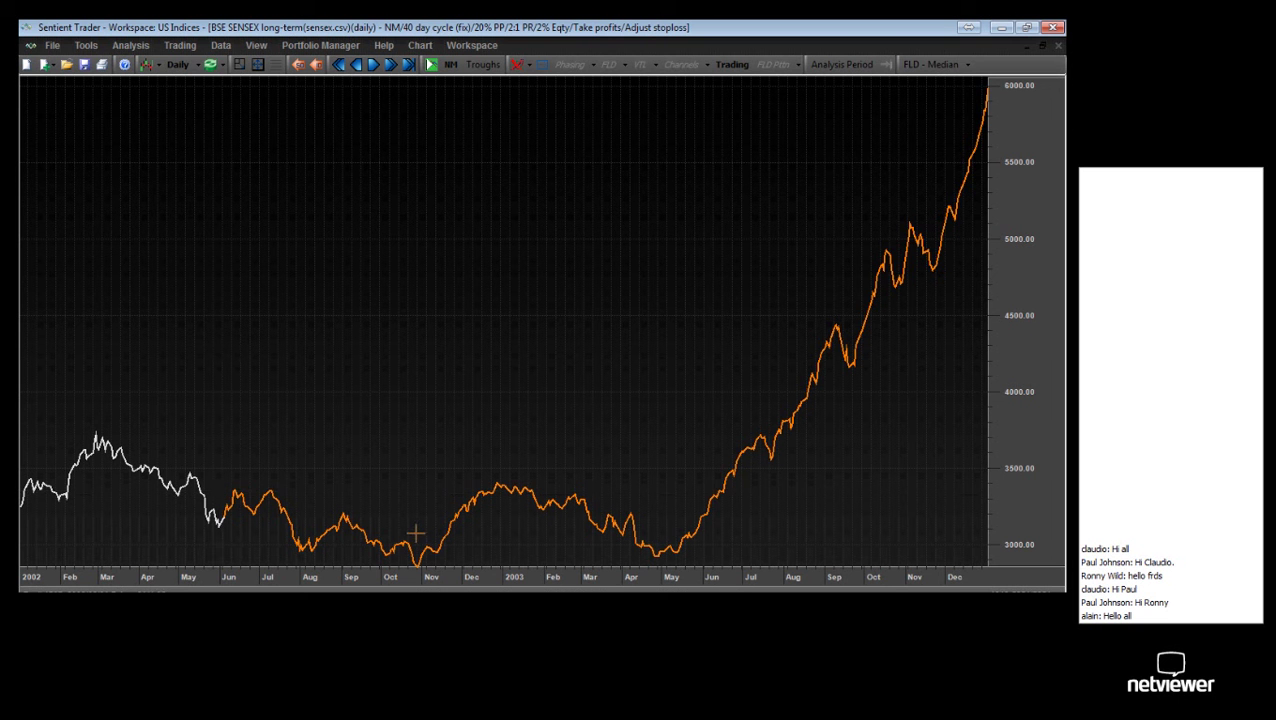
click(421, 526)
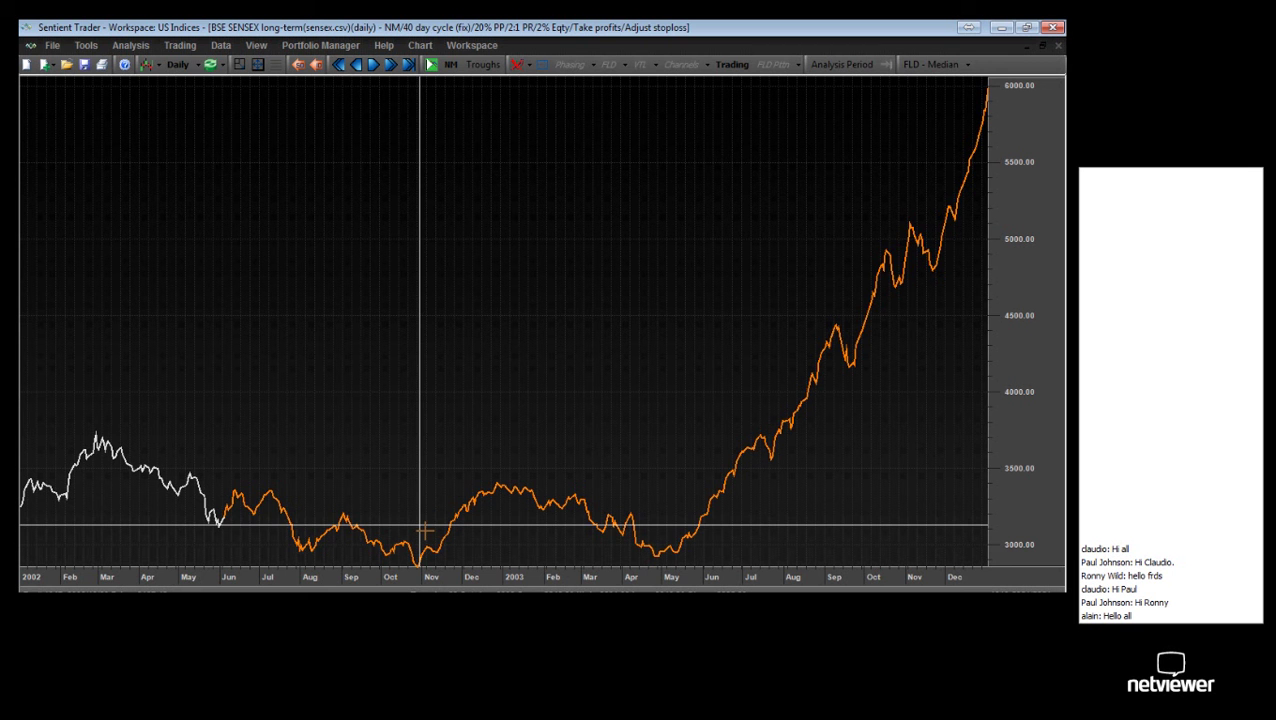
click(425, 530)
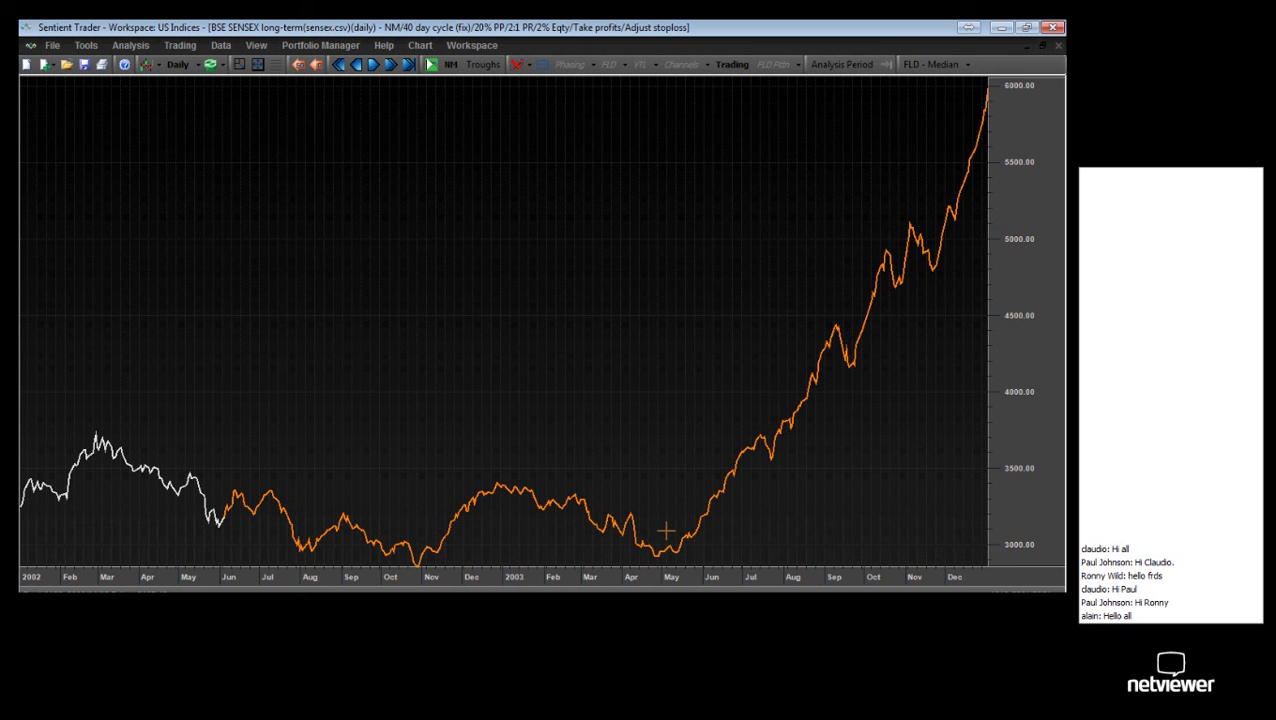
click(665, 530)
click(667, 530)
click(664, 533)
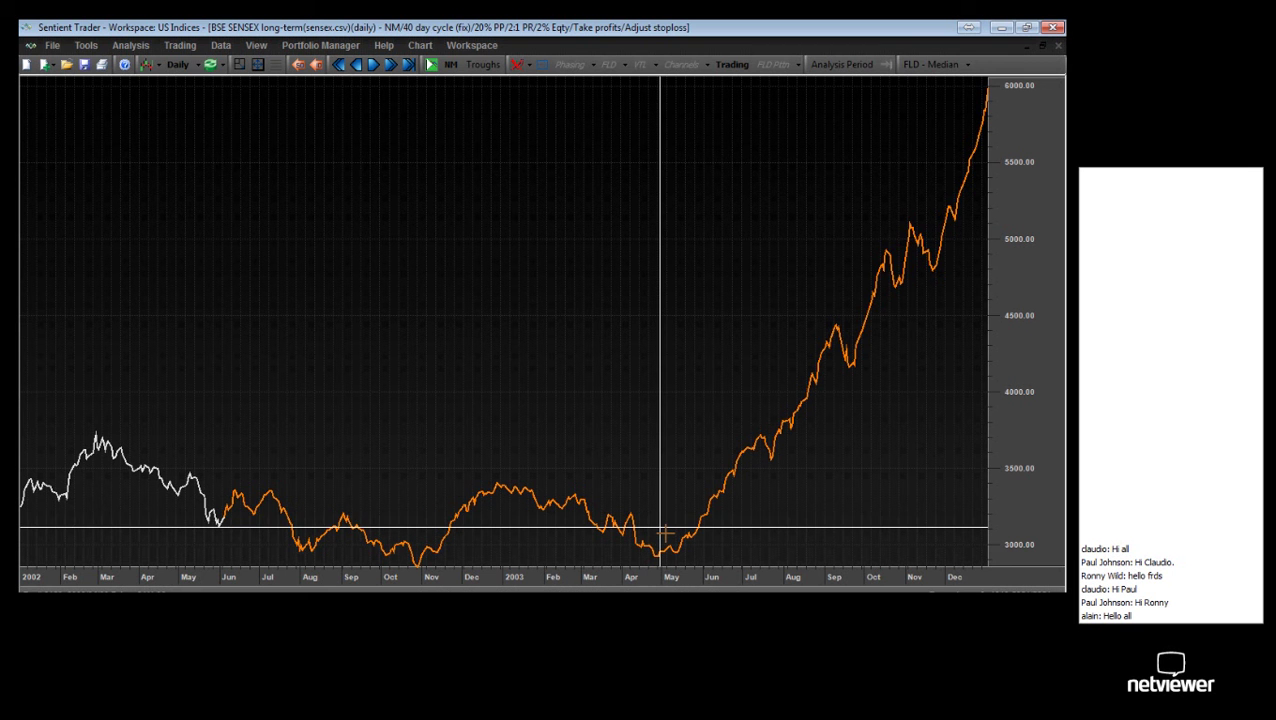
- Compare the August 2002, early November 2002 and May 2003 lows on the BSE SENSEX long-term chart with the crosshair
click(665, 533)
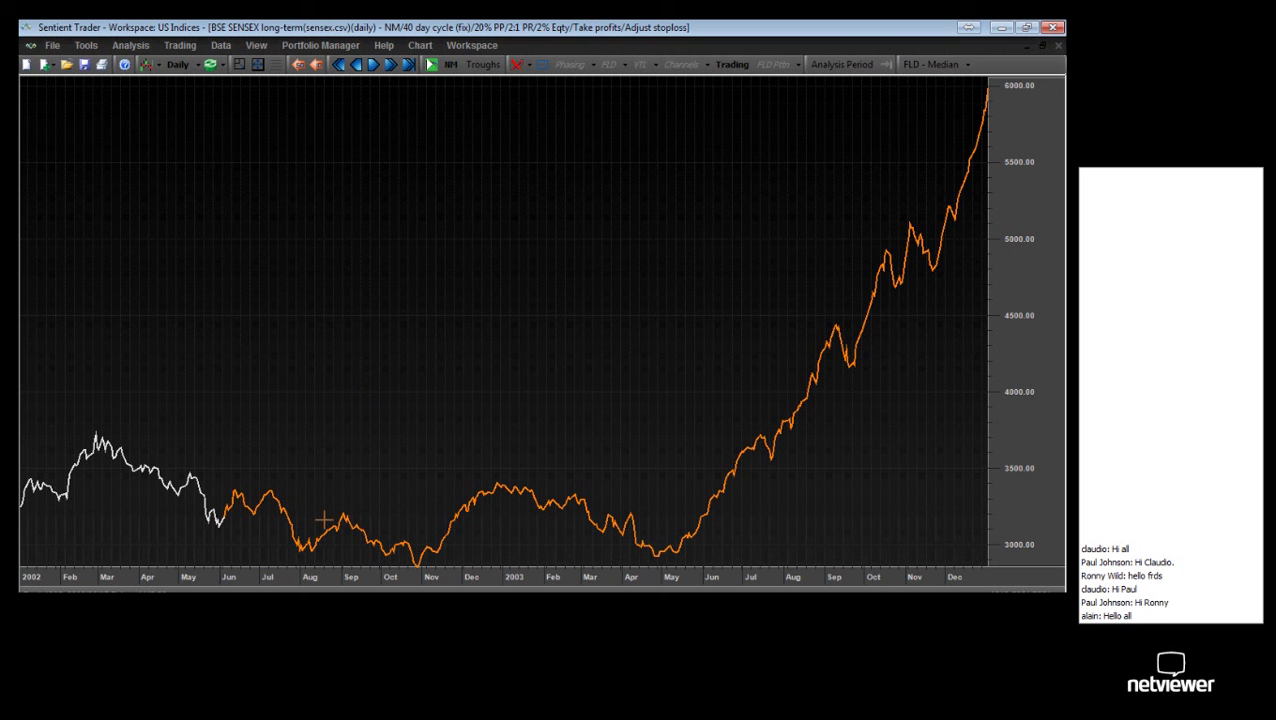
click(310, 505)
click(424, 535)
click(661, 546)
- Open the JSE ALSI long-term chart and go back to the years before and around 2002
click(421, 47)
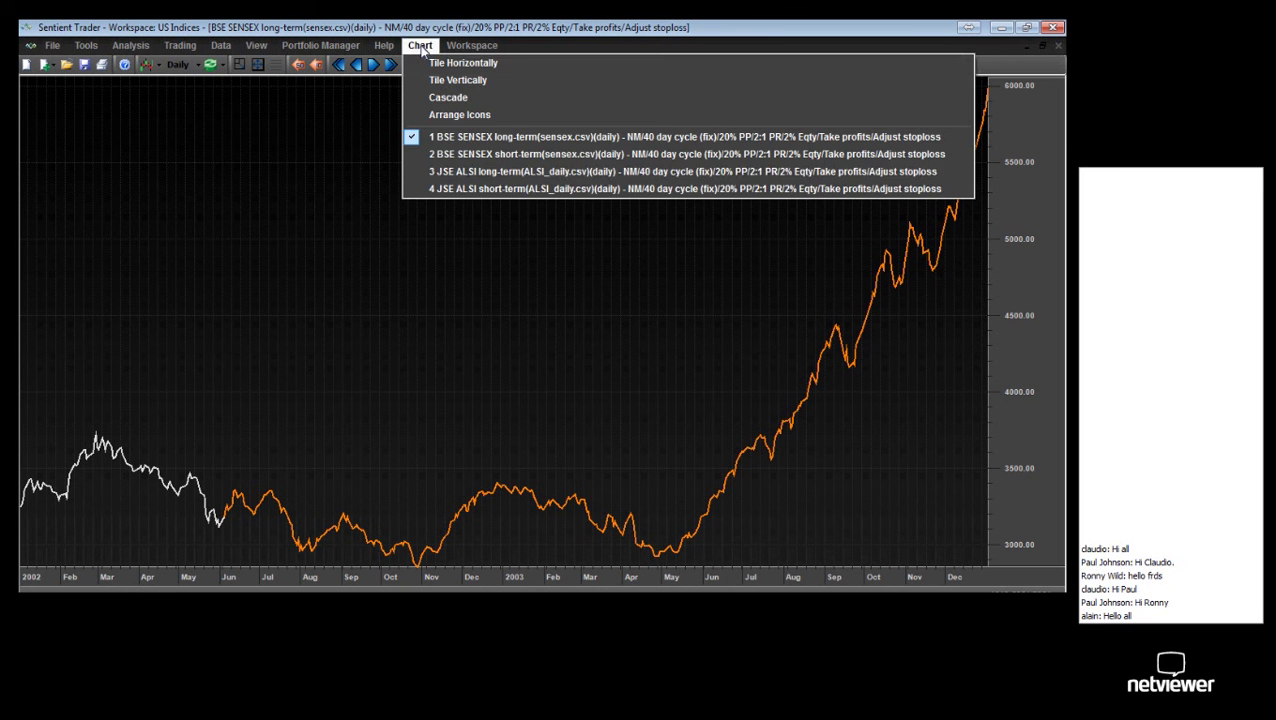
click(474, 171)
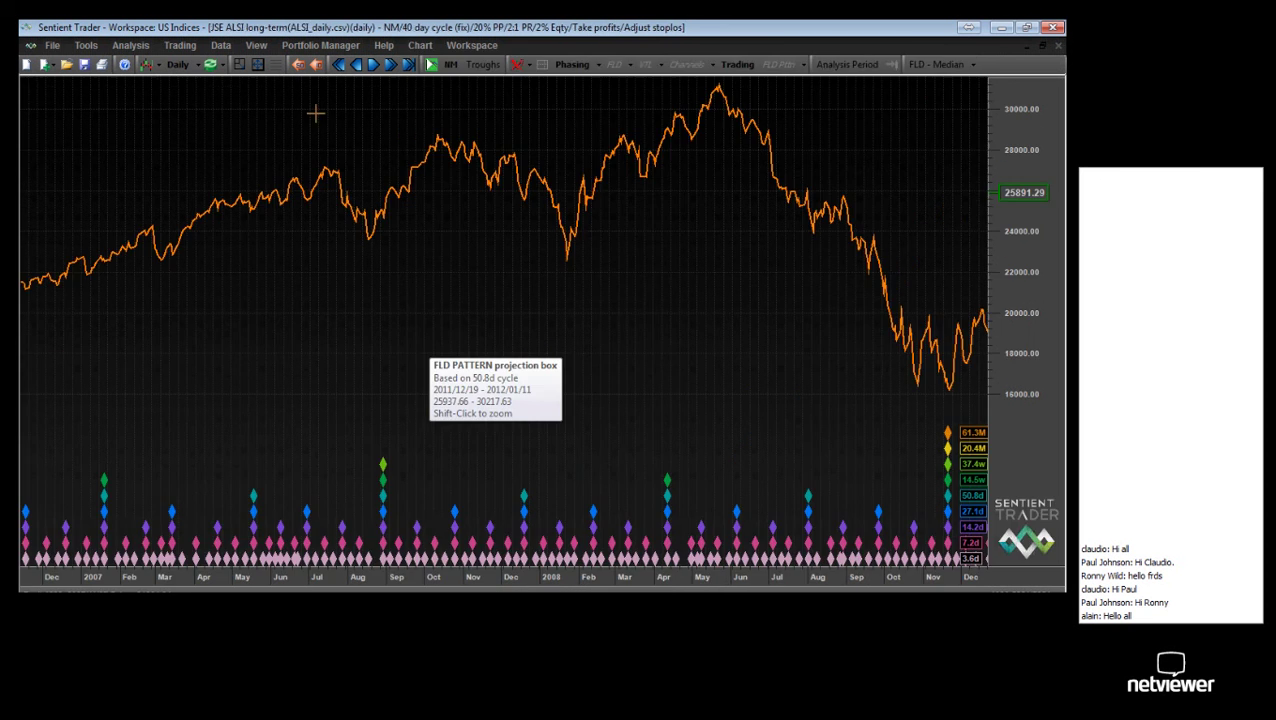
click(337, 64)
click(337, 64)
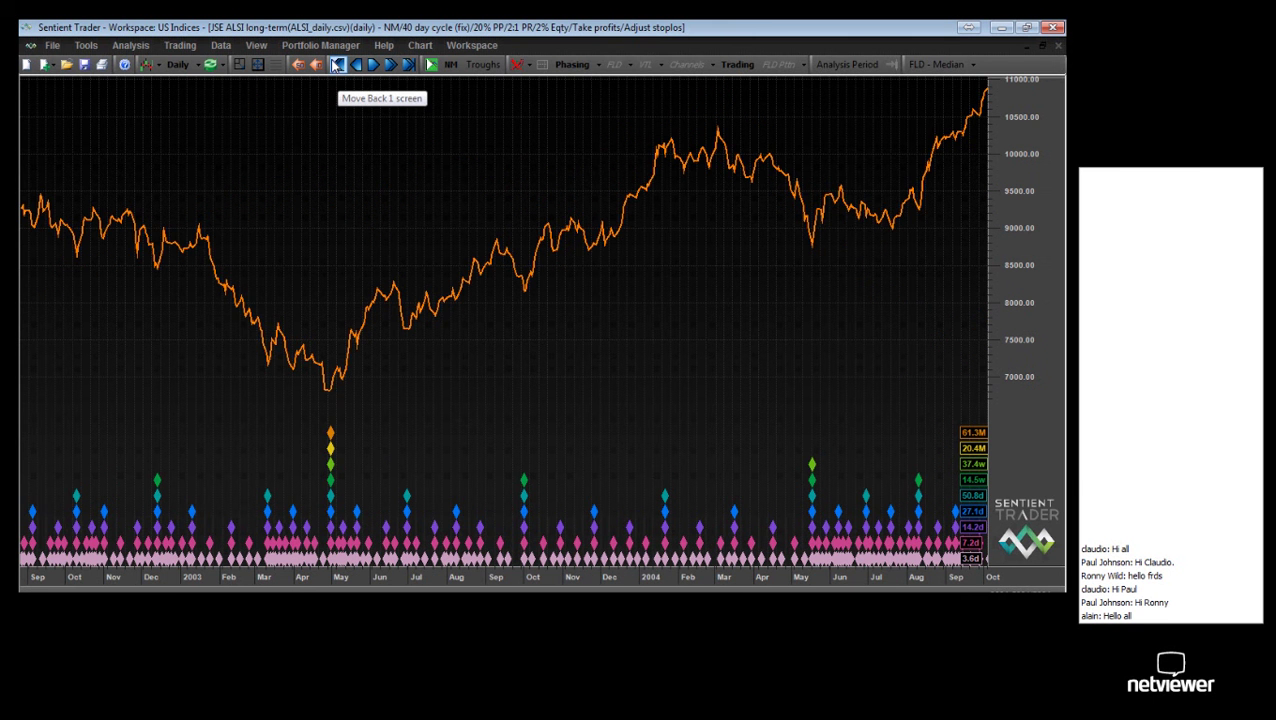
click(337, 64)
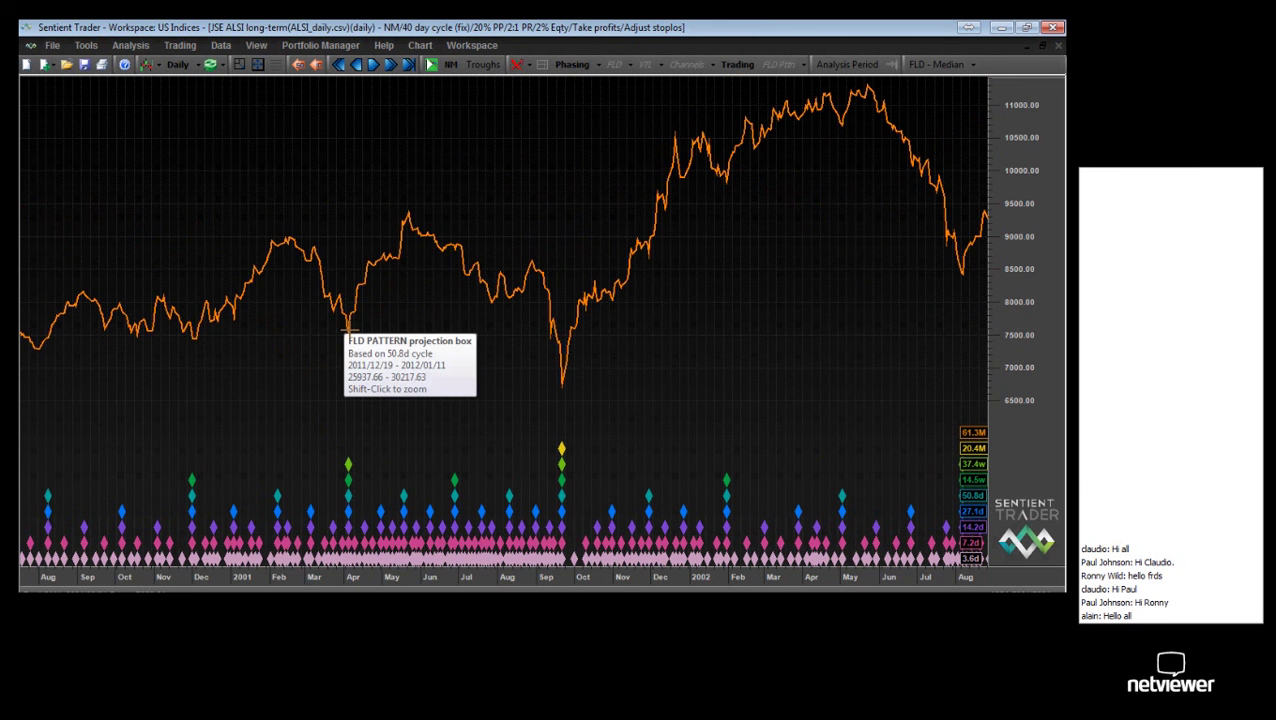
- Frame January 2002 to December 2003 on the JSE ALSI long-term chart and turn off its cycle phasing
click(655, 342)
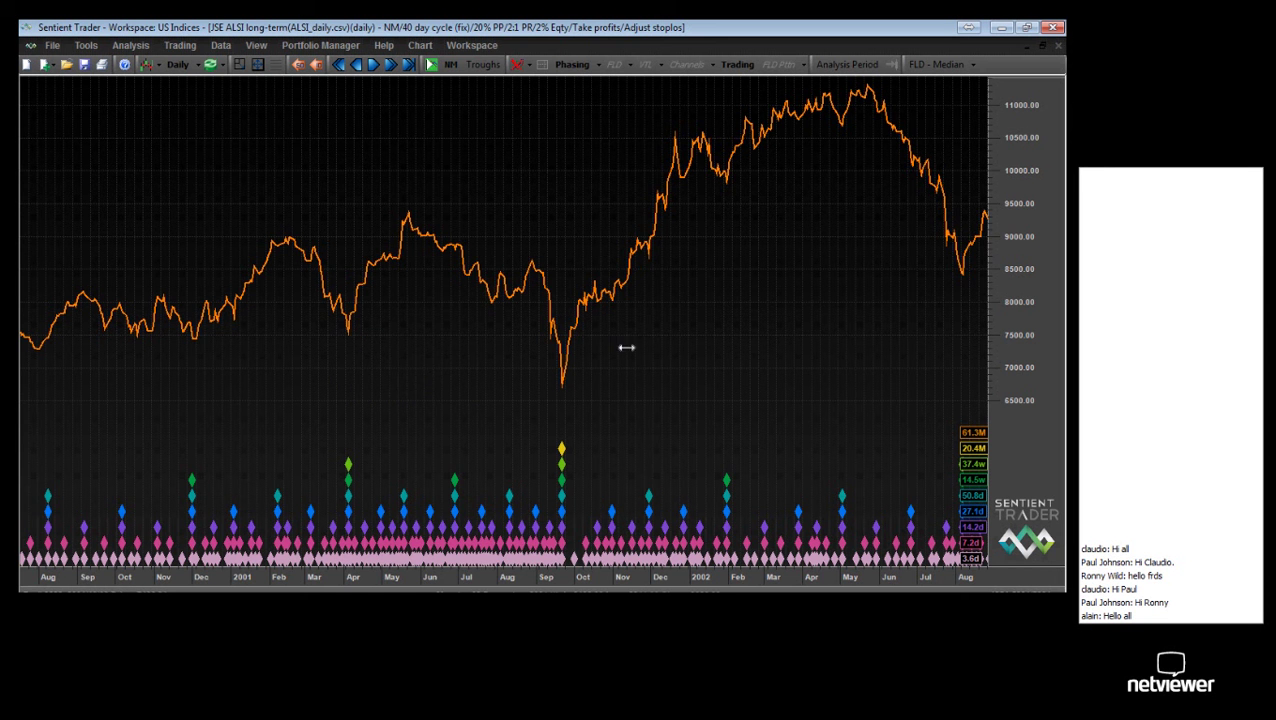
drag(607, 351, 361, 365)
click(298, 64)
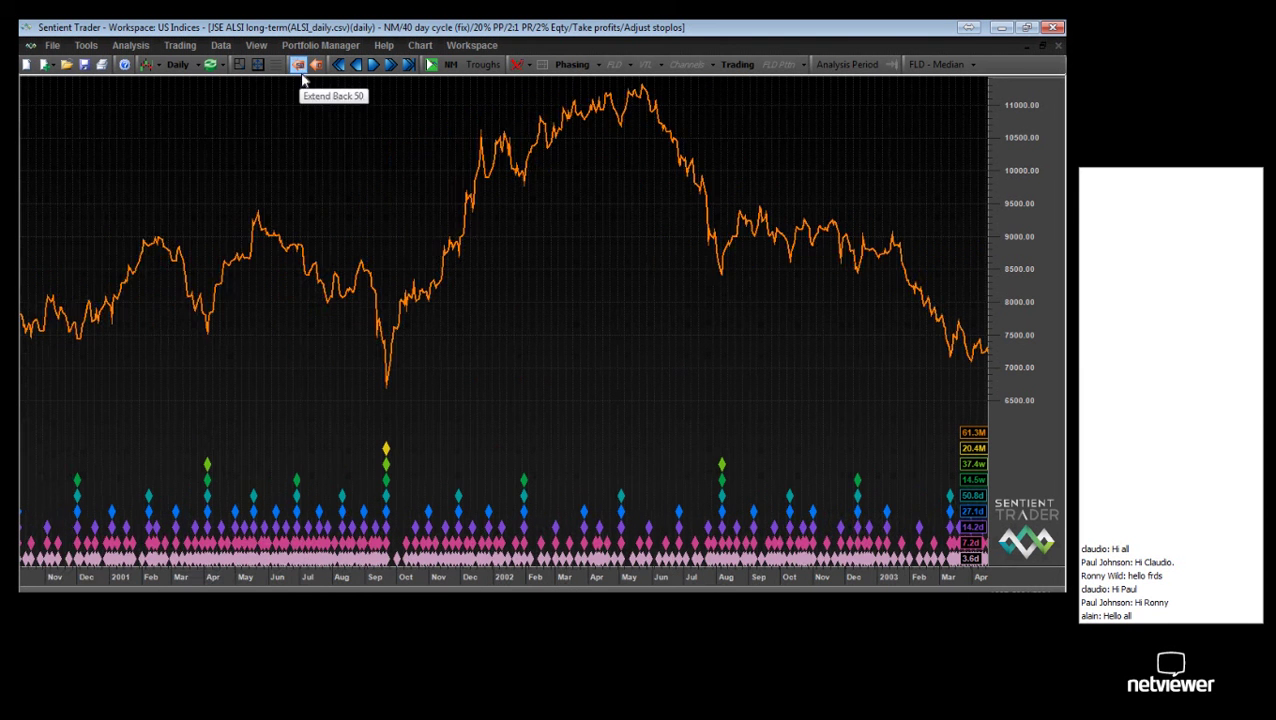
drag(580, 360, 396, 358)
click(235, 480)
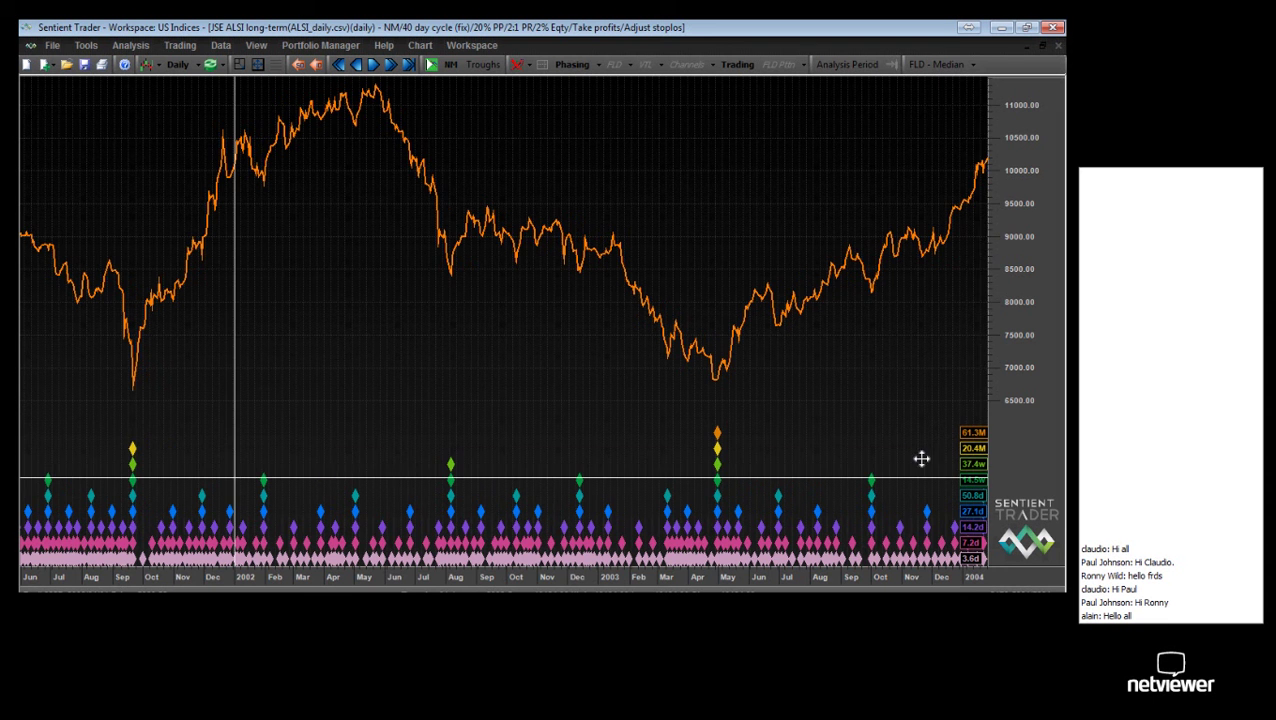
click(961, 427)
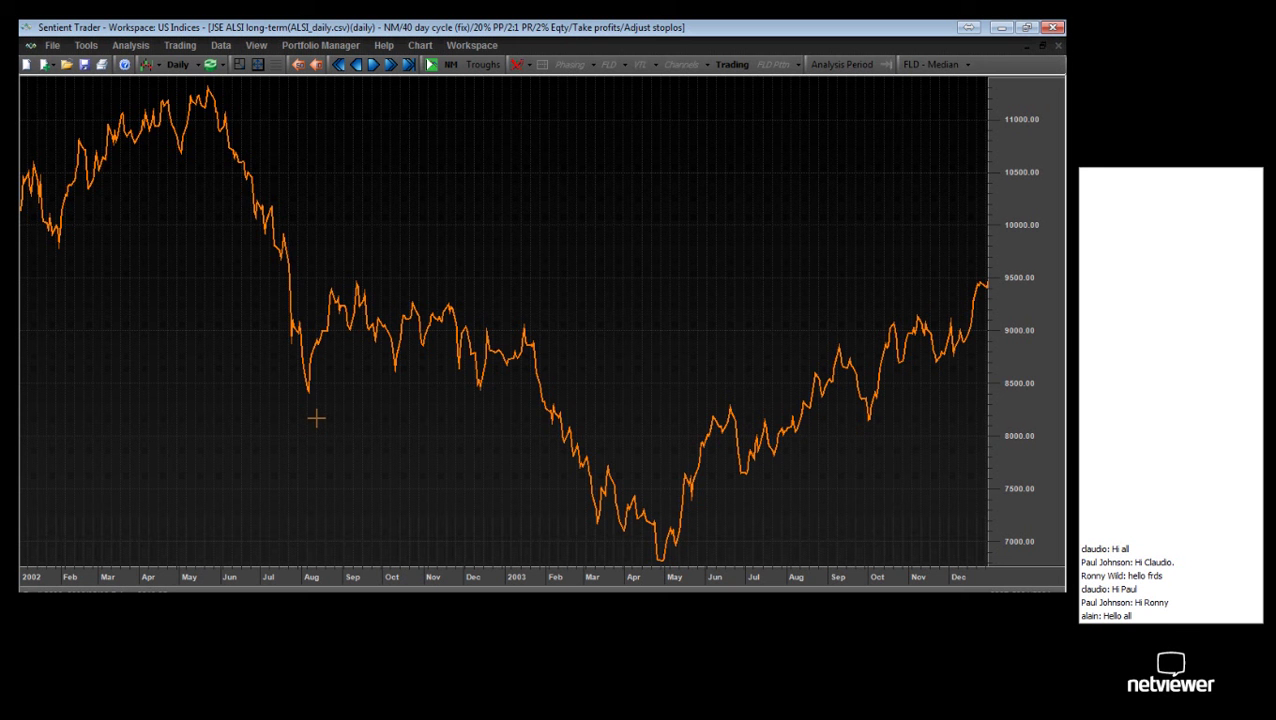
- Circle the JSE ALSI lows of August 2002, October 2002 and around May 2003 on the whiteboard, adding arrows at the last two
click(316, 419)
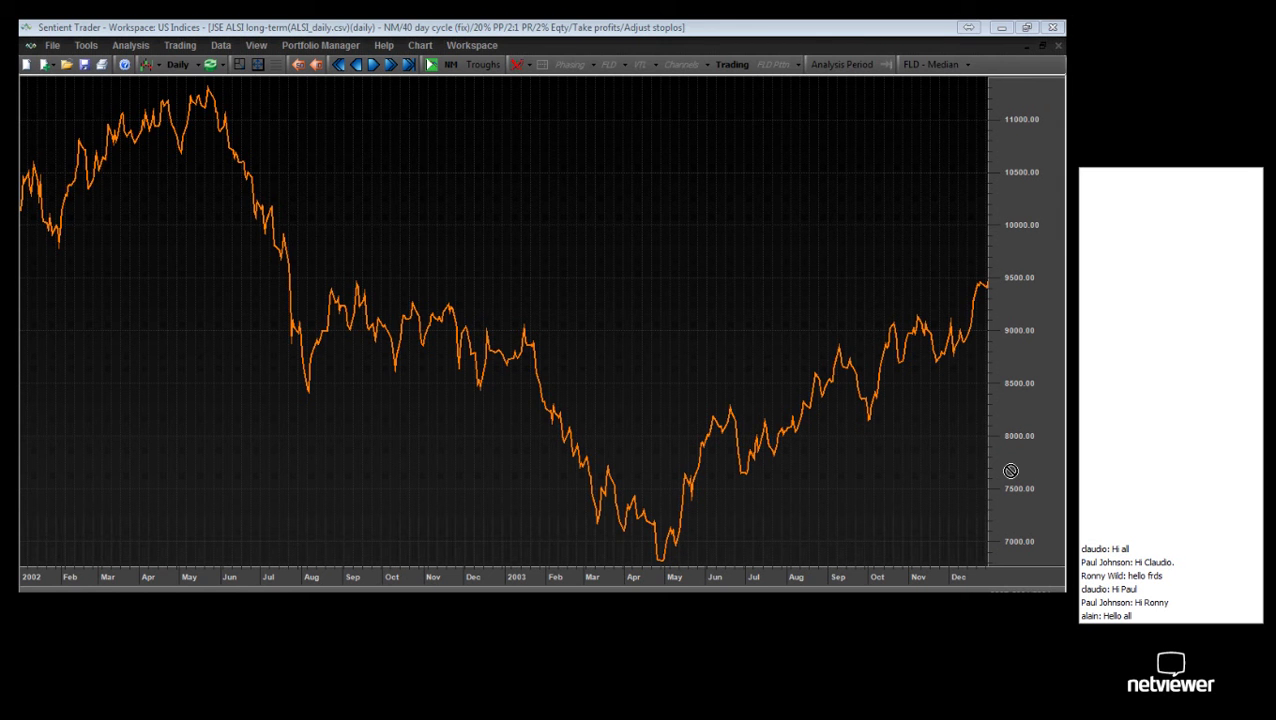
drag(305, 369, 303, 370)
mouse_move(411, 355)
mouse_down()
mouse_move(393, 362)
mouse_move(404, 377)
mouse_up()
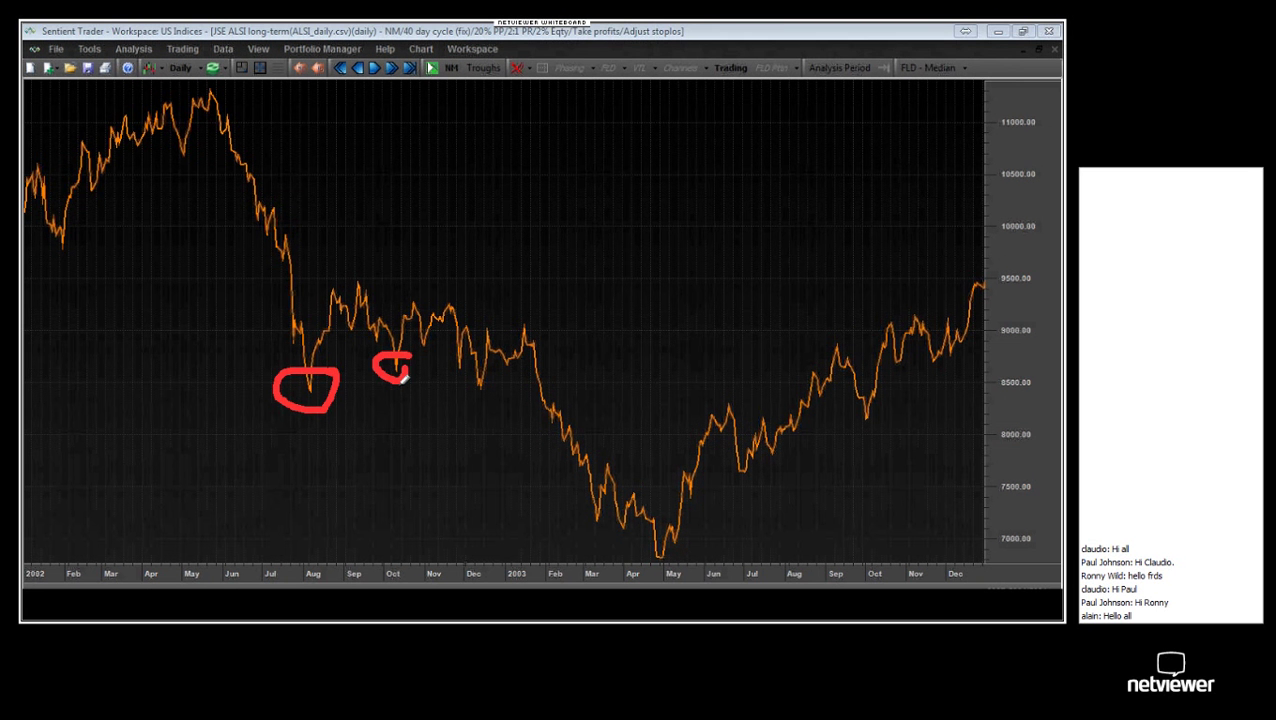
click(398, 450)
mouse_move(398, 452)
mouse_down()
mouse_move(399, 420)
mouse_move(386, 432)
mouse_move(412, 428)
mouse_up()
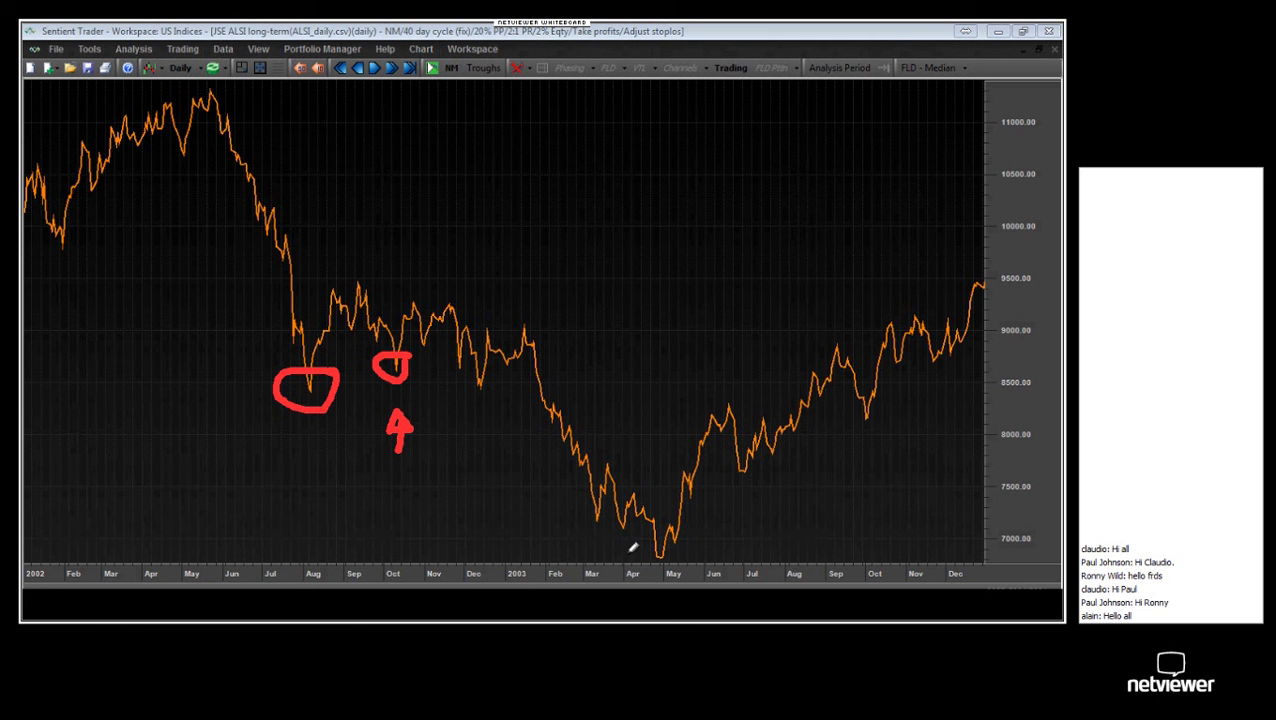
mouse_move(684, 524)
mouse_down()
mouse_move(642, 543)
mouse_move(683, 545)
mouse_move(684, 527)
mouse_up()
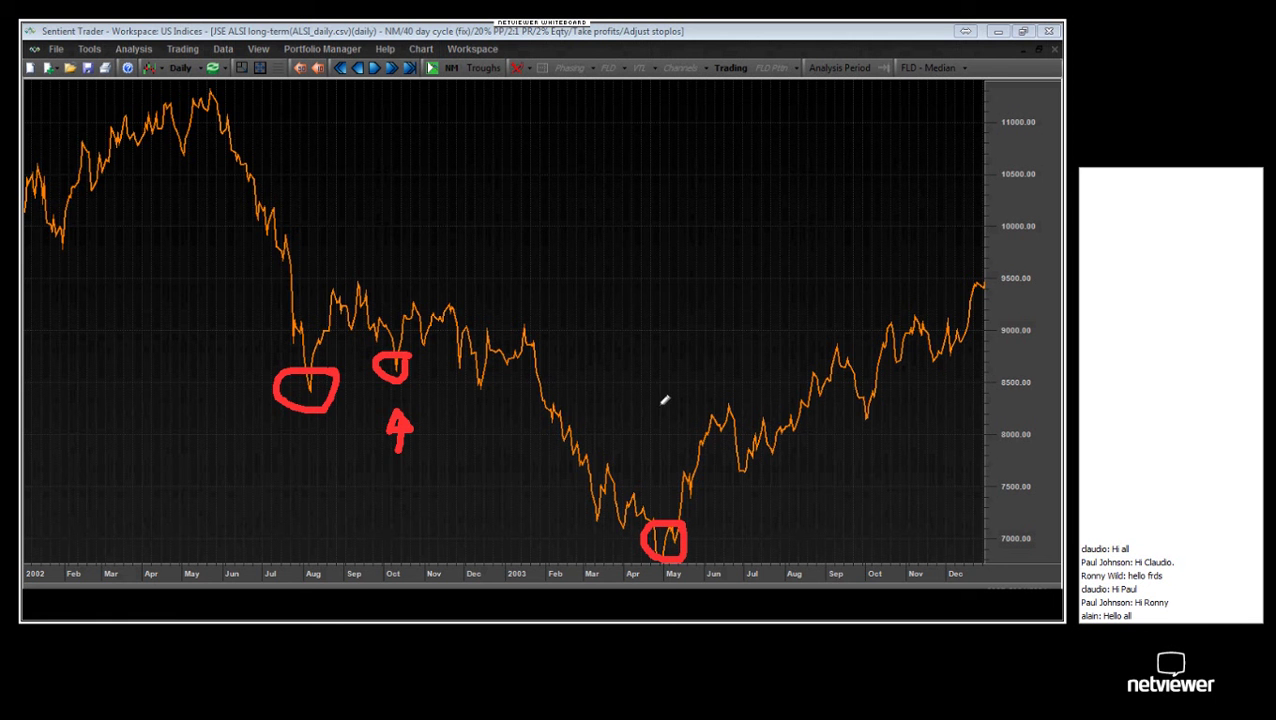
mouse_move(663, 338)
mouse_down()
mouse_move(667, 452)
mouse_move(681, 447)
mouse_move(652, 458)
mouse_up()
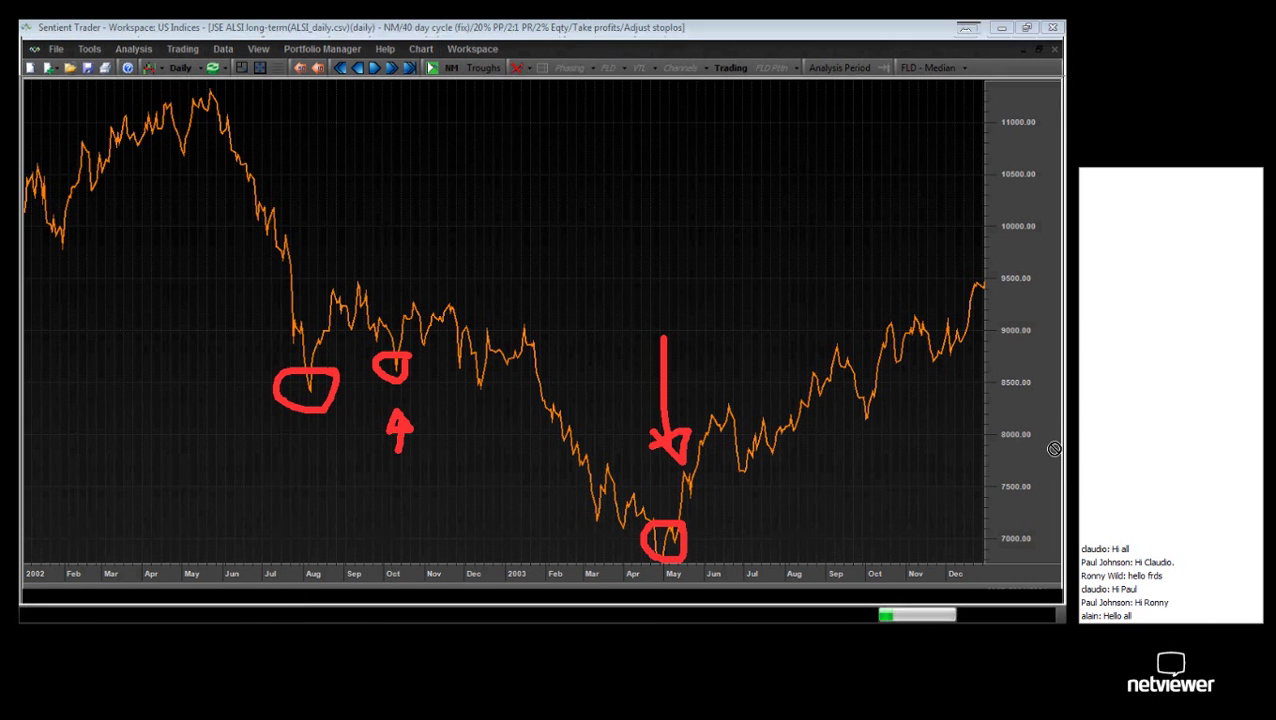
- Show the cycle phasing on the JSE ALSI long-term chart and return to the BSE SENSEX long-term chart
click(561, 65)
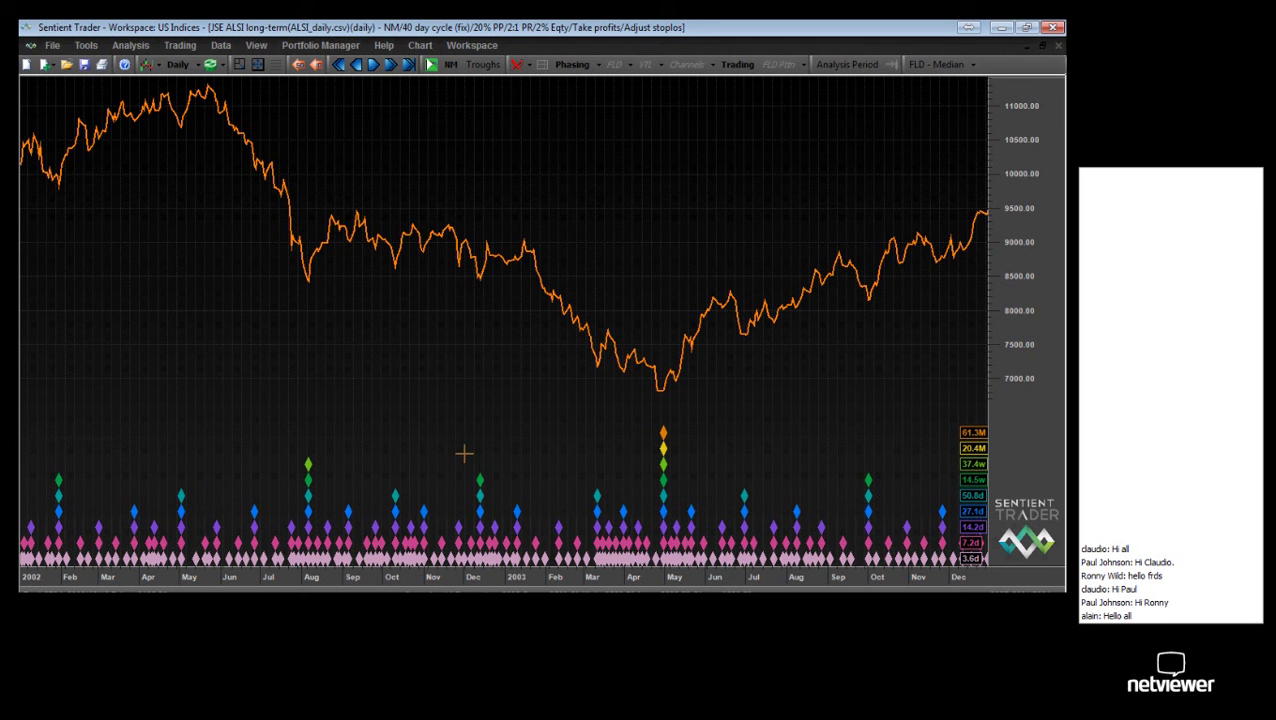
click(419, 46)
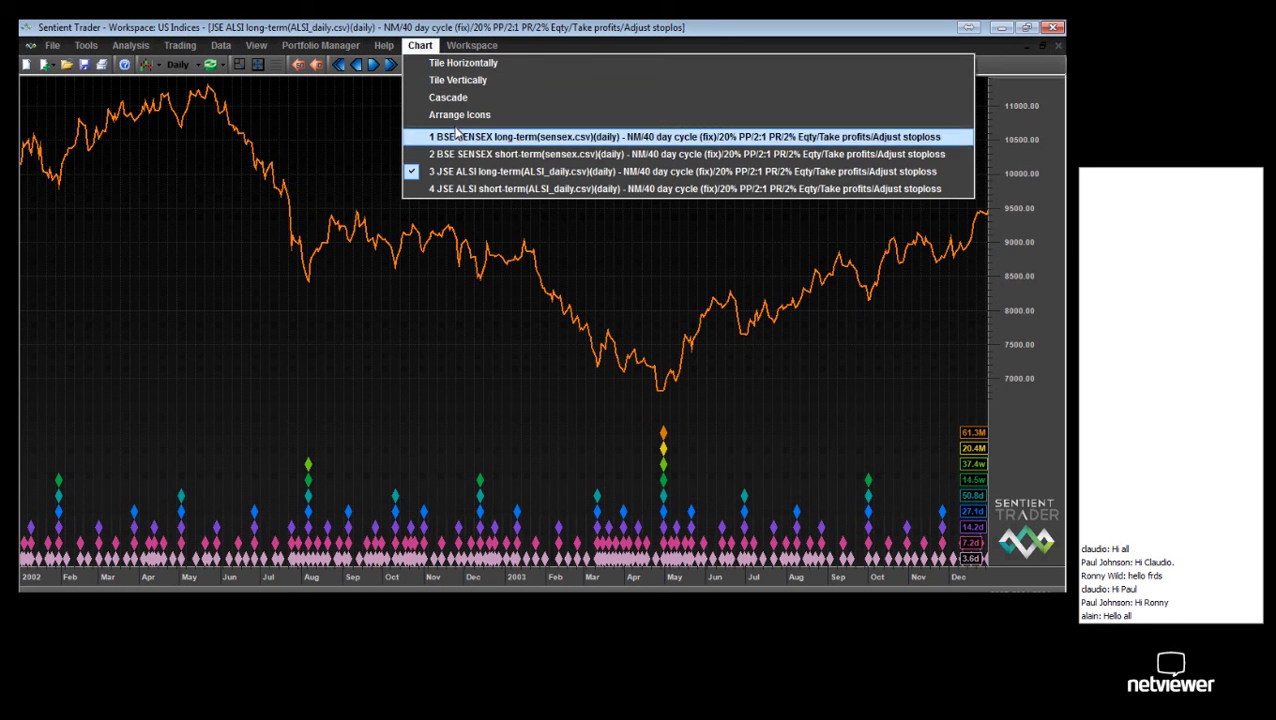
click(456, 135)
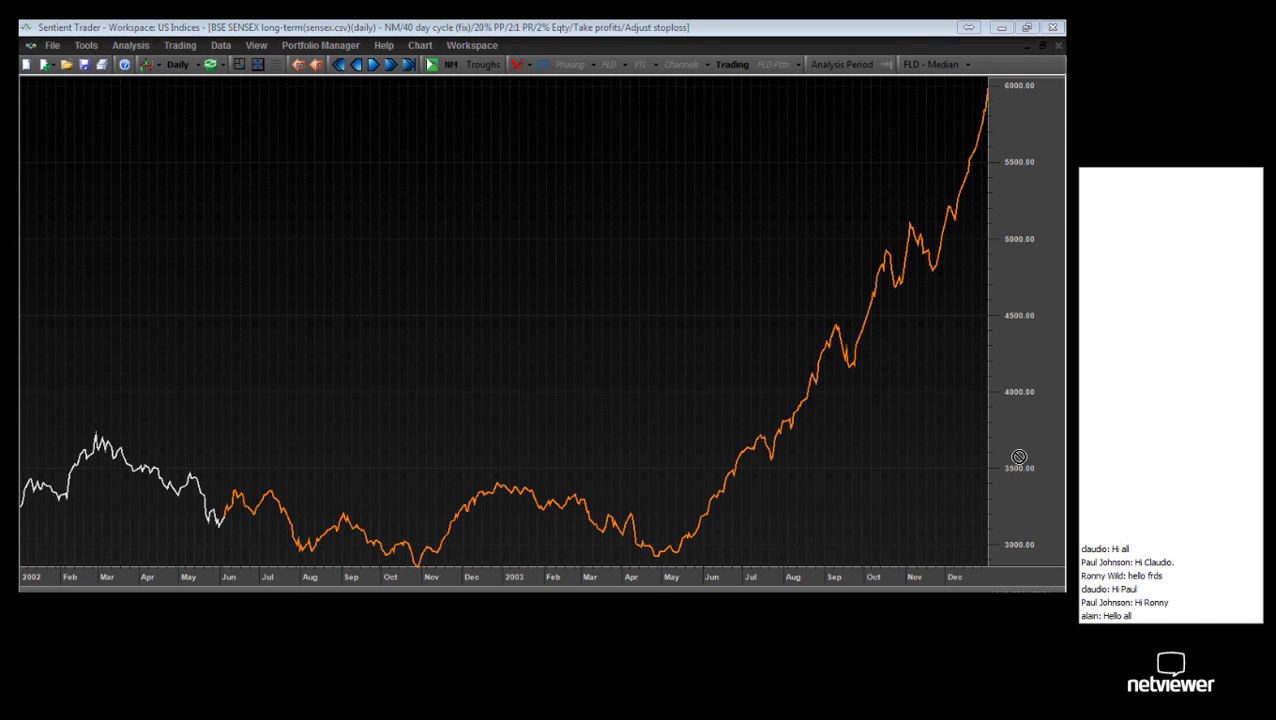
- Circle the BSE SENSEX lows around November 2002, May 2003 and August 2002 on the whiteboard, with an arrow at the November low
drag(415, 533, 413, 534)
mouse_move(407, 345)
mouse_down()
mouse_move(407, 466)
mouse_move(393, 447)
mouse_move(405, 440)
mouse_up()
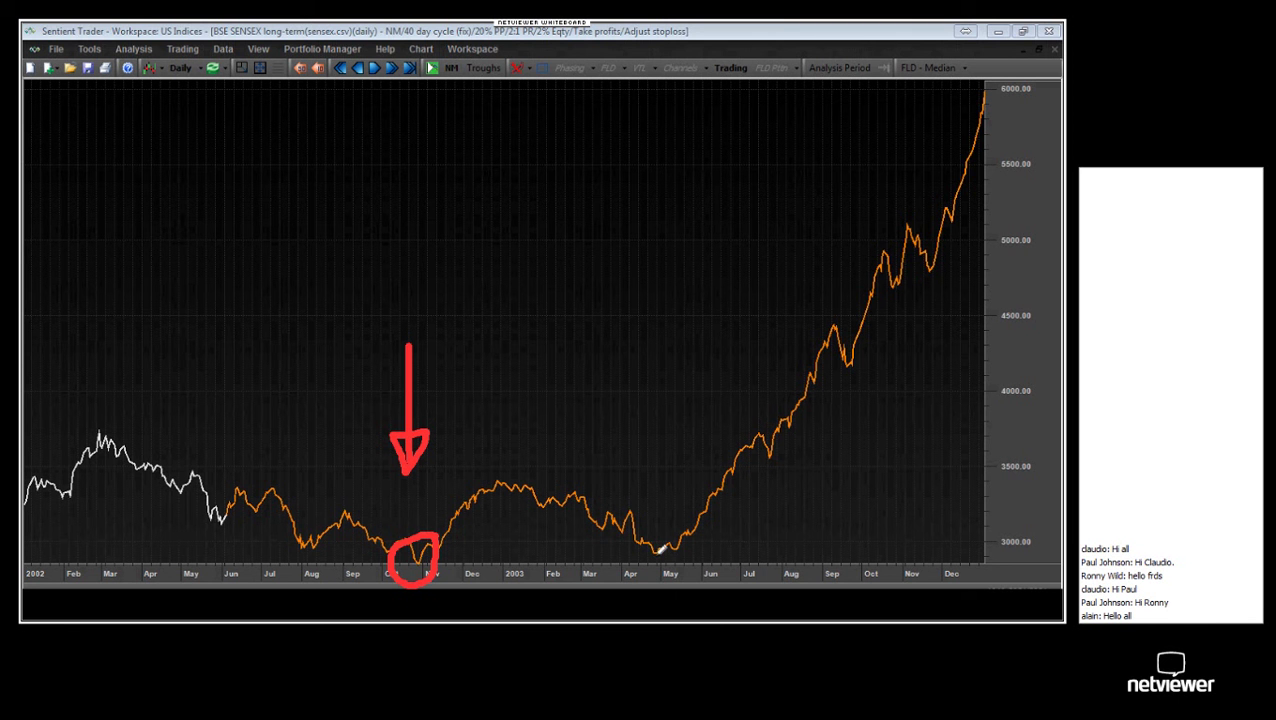
mouse_move(664, 539)
mouse_down()
mouse_move(658, 580)
mouse_move(679, 542)
mouse_up()
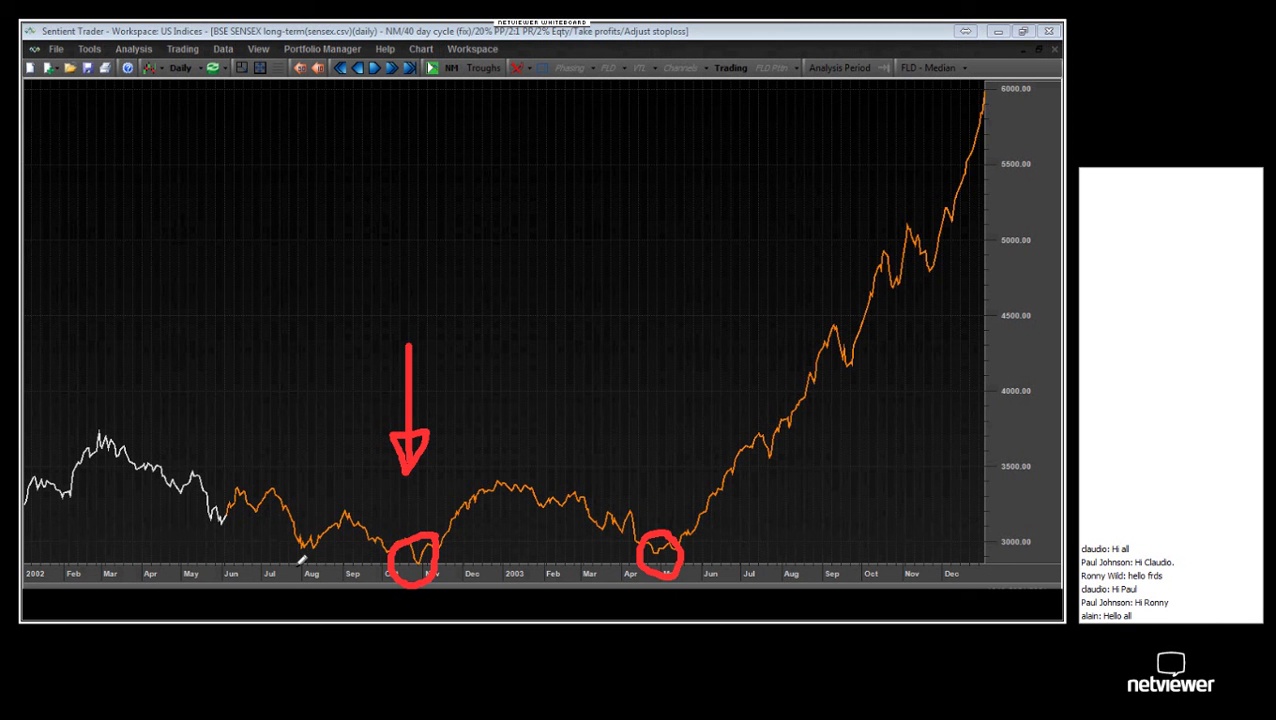
mouse_move(316, 536)
mouse_down()
mouse_move(320, 568)
mouse_move(326, 540)
mouse_up()
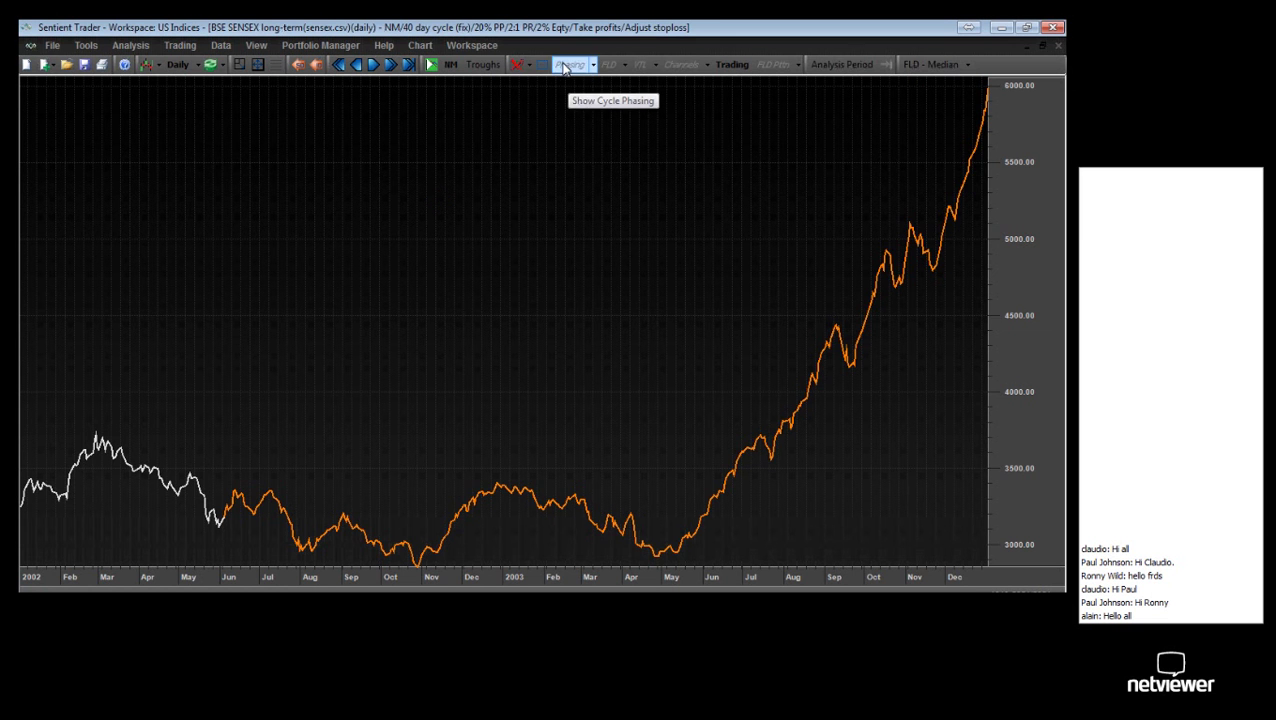
- Show the cycle phasing on the BSE SENSEX long-term chart and check the low around the start of June 2002 with the crosshair
click(567, 66)
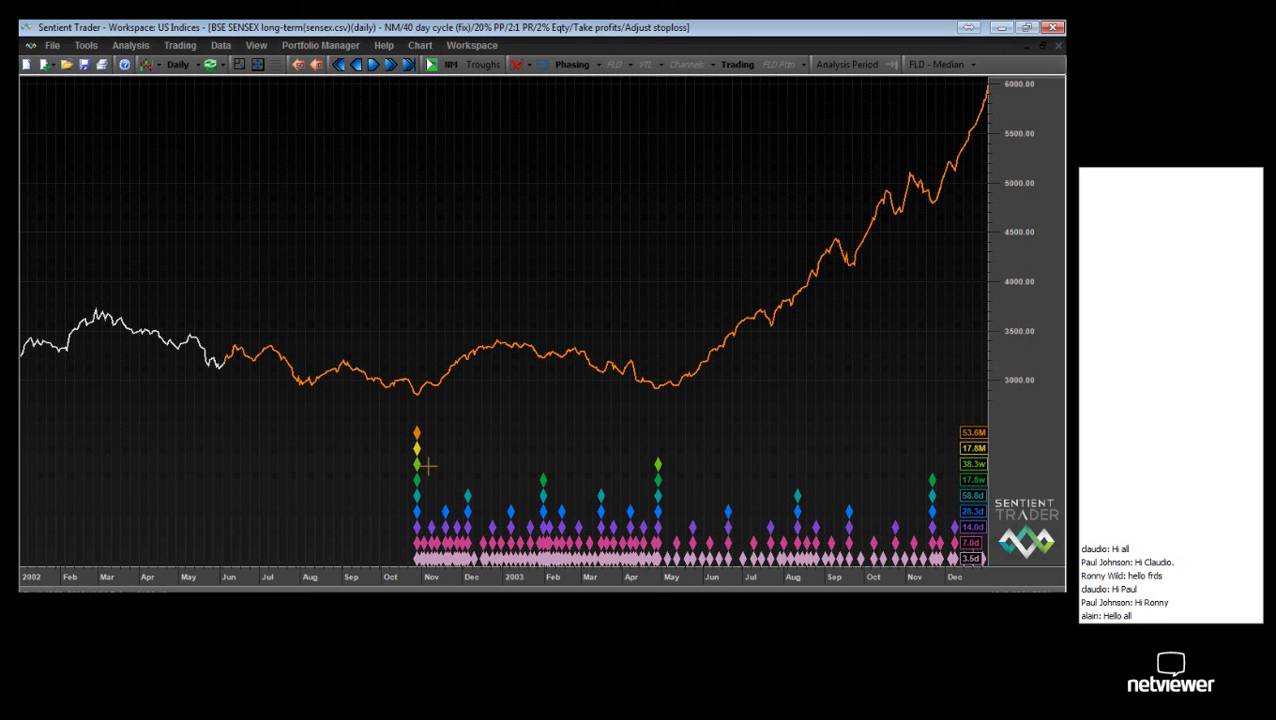
click(228, 370)
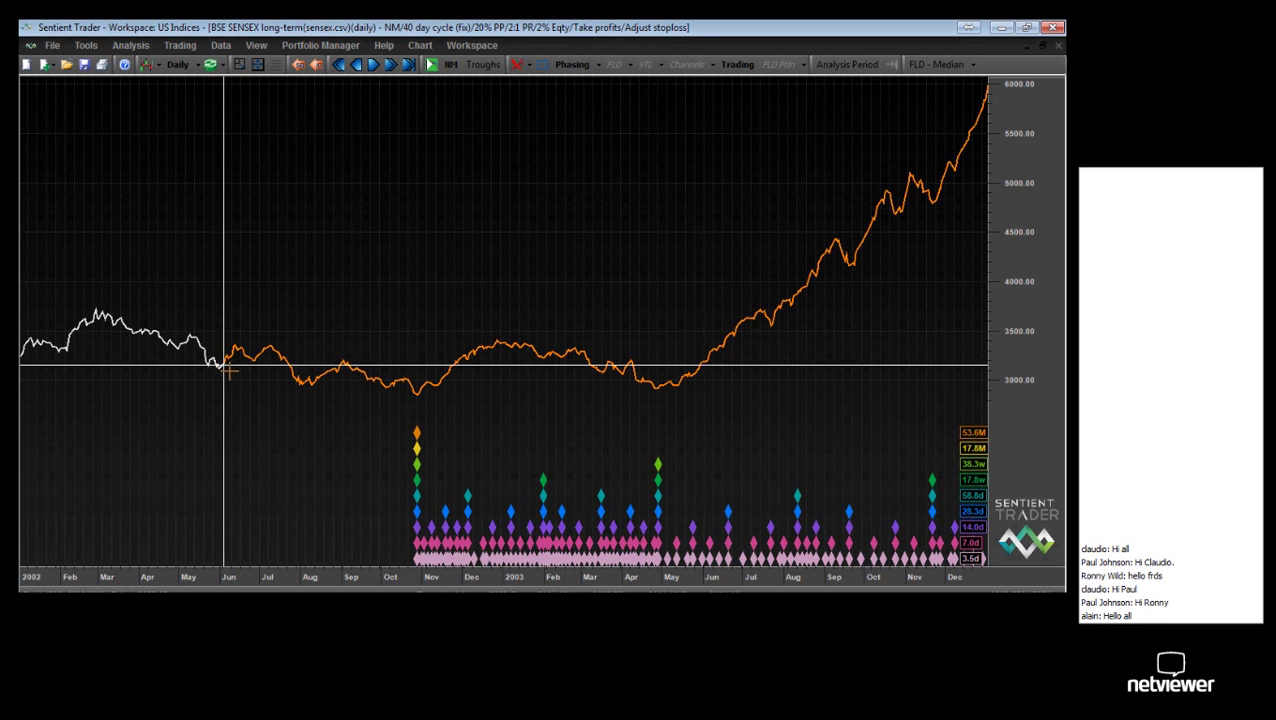